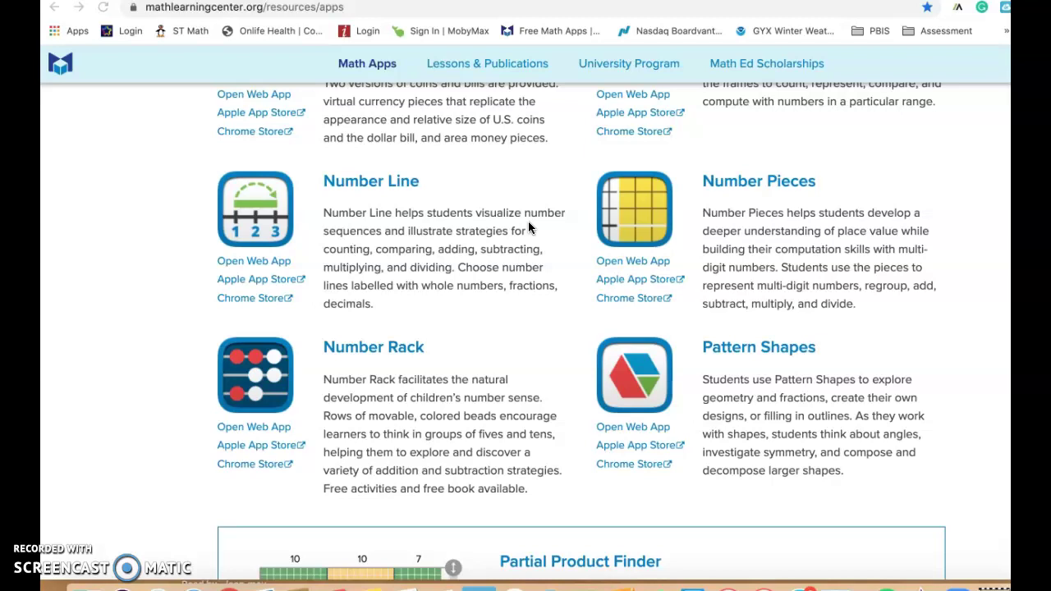
Search Google for 'math learning center apps'
click(258, 7)
text(math)
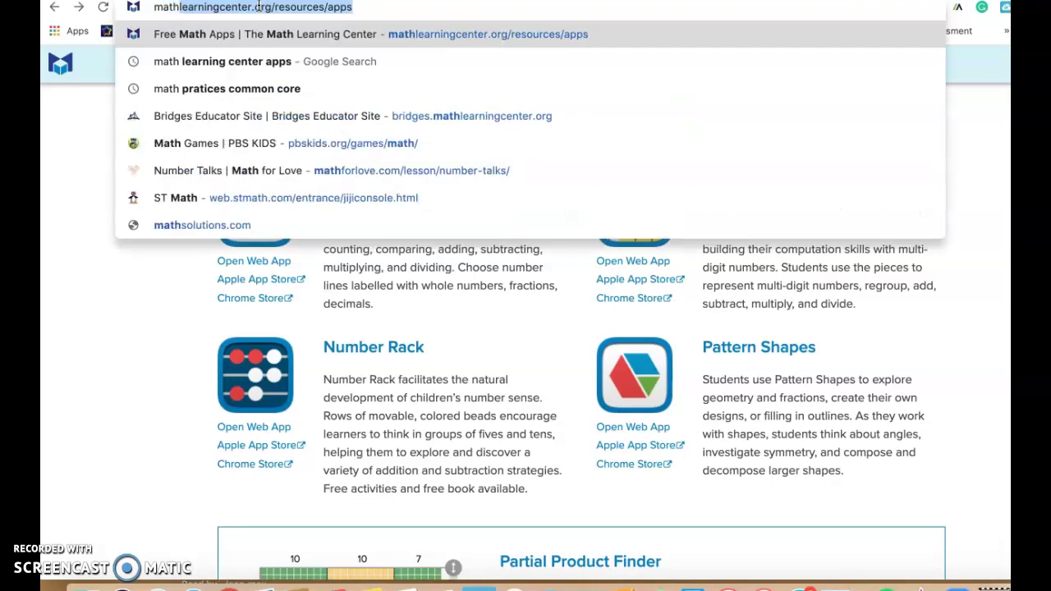
text( learning cen)
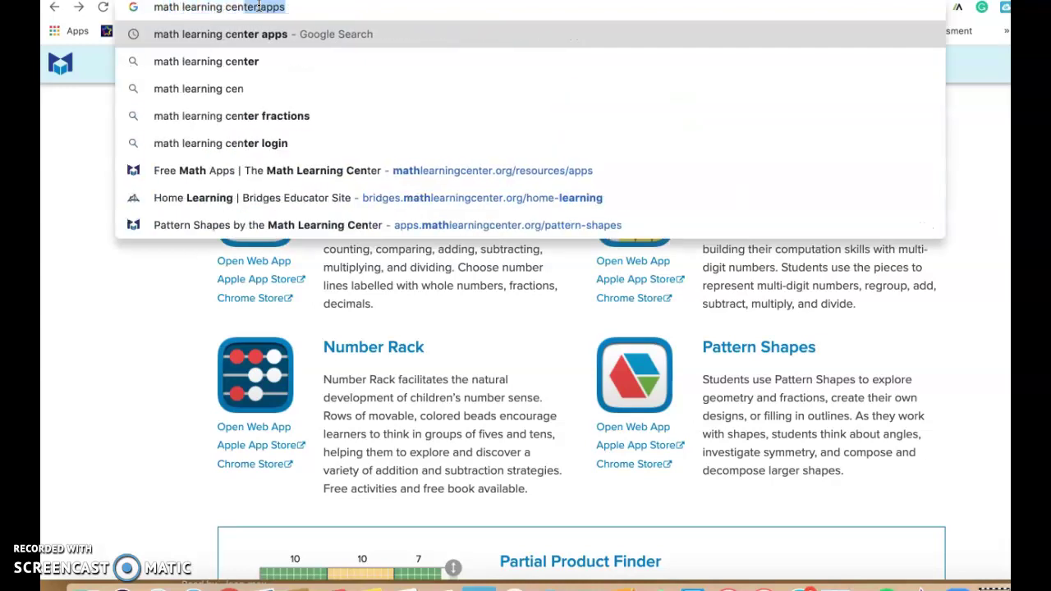
text(ter apps)
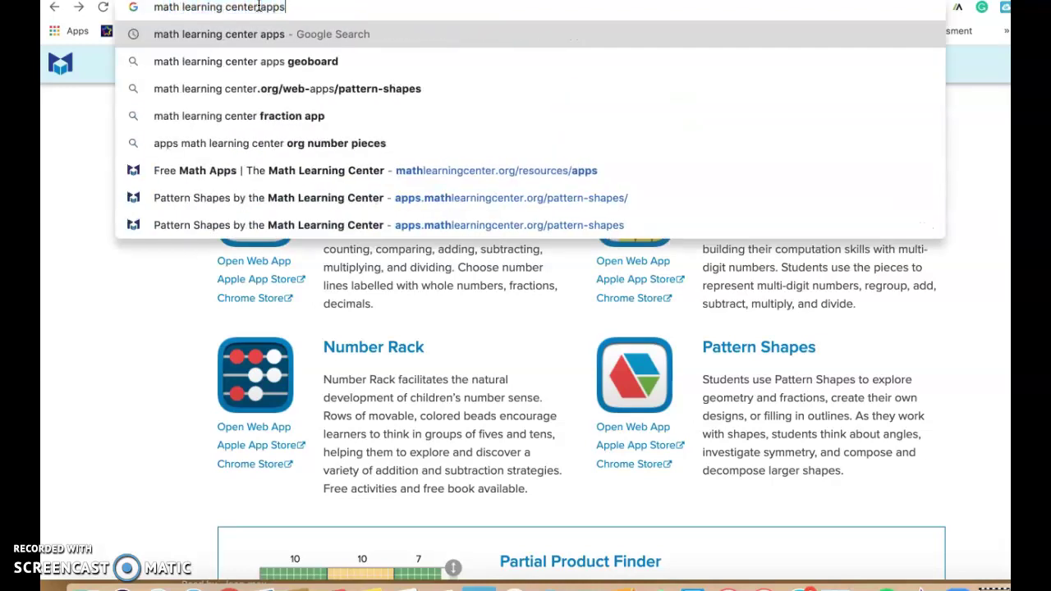
key(Return)
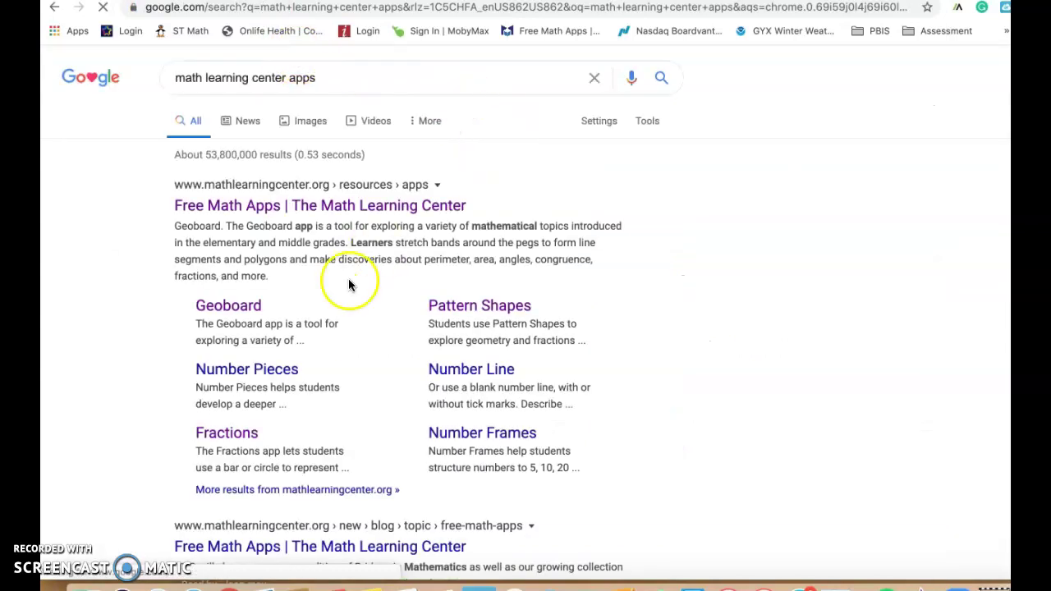
Open the Free Math Apps result and scroll down to the Number Rack listing
click(256, 207)
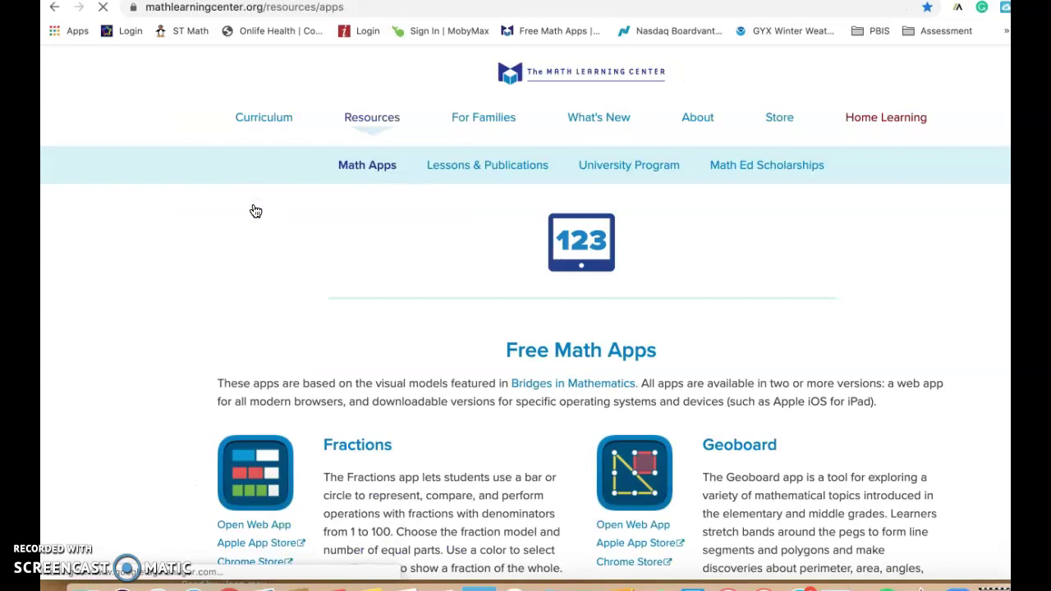
click(469, 298)
scroll(470, 315, down, 7)
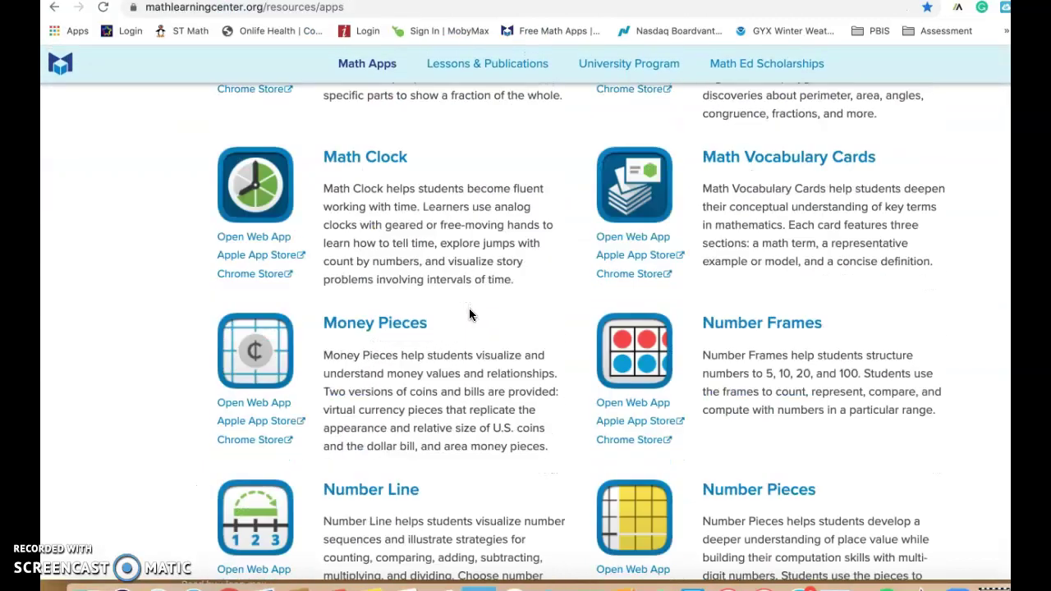
scroll(469, 315, down, 3)
click(464, 310)
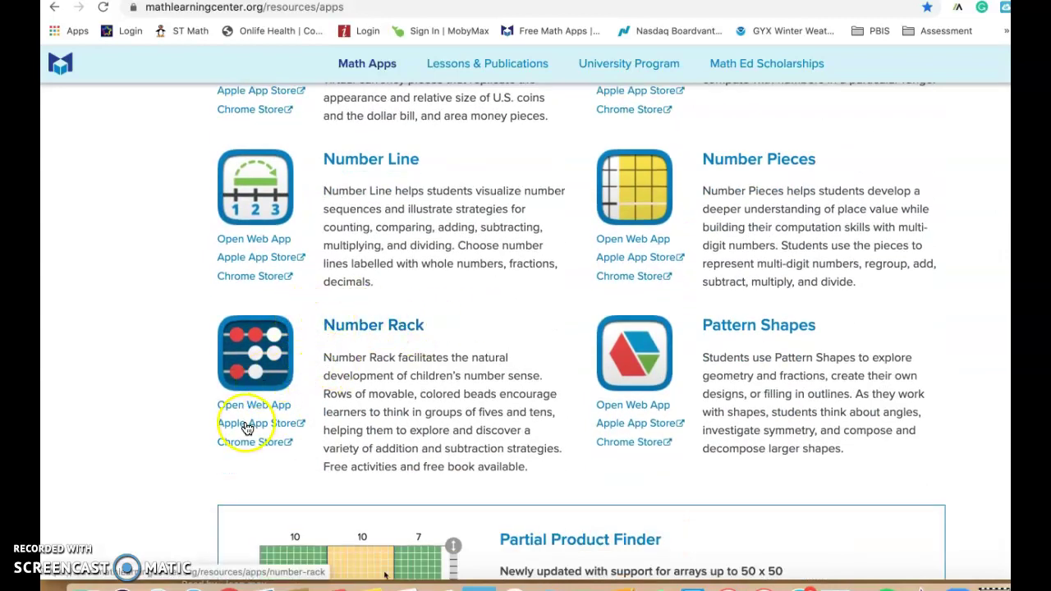
View the Number Rack app page, then go back to the Free Math Apps list
click(352, 337)
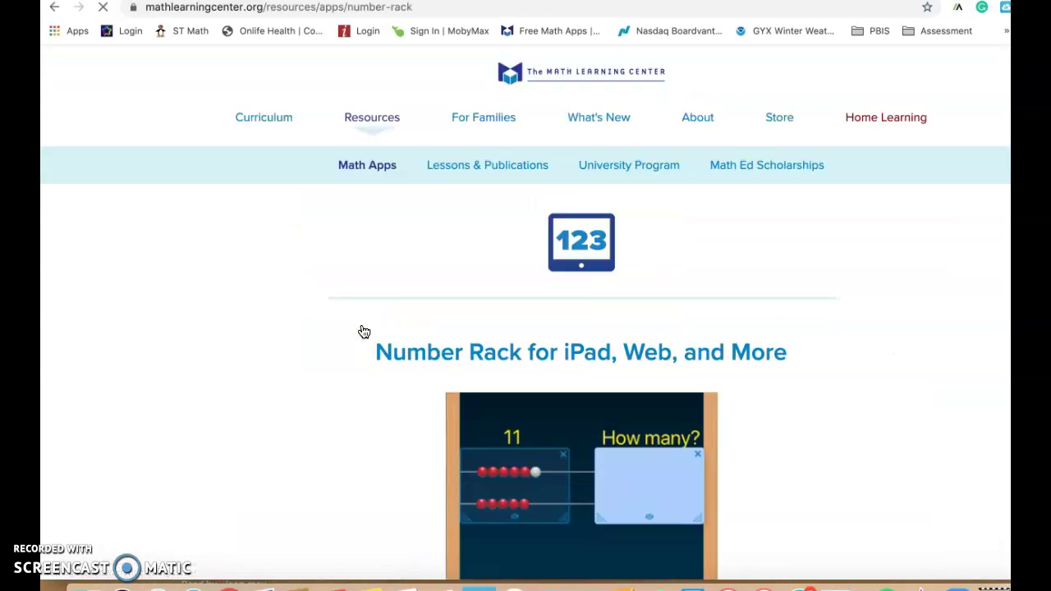
click(575, 340)
scroll(576, 340, down, 3)
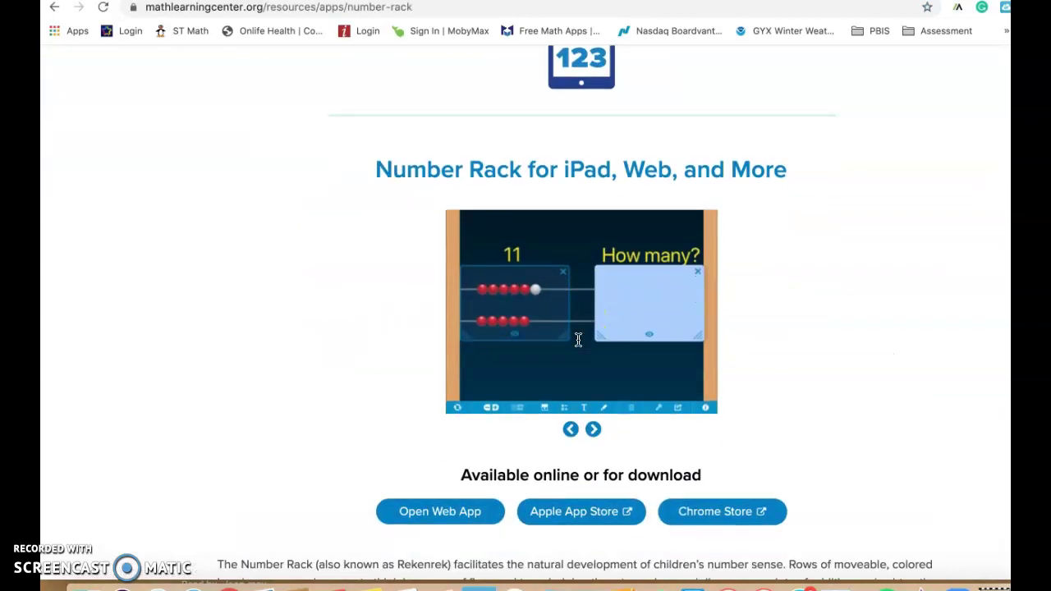
scroll(578, 340, up, 1)
scroll(578, 339, up, 1)
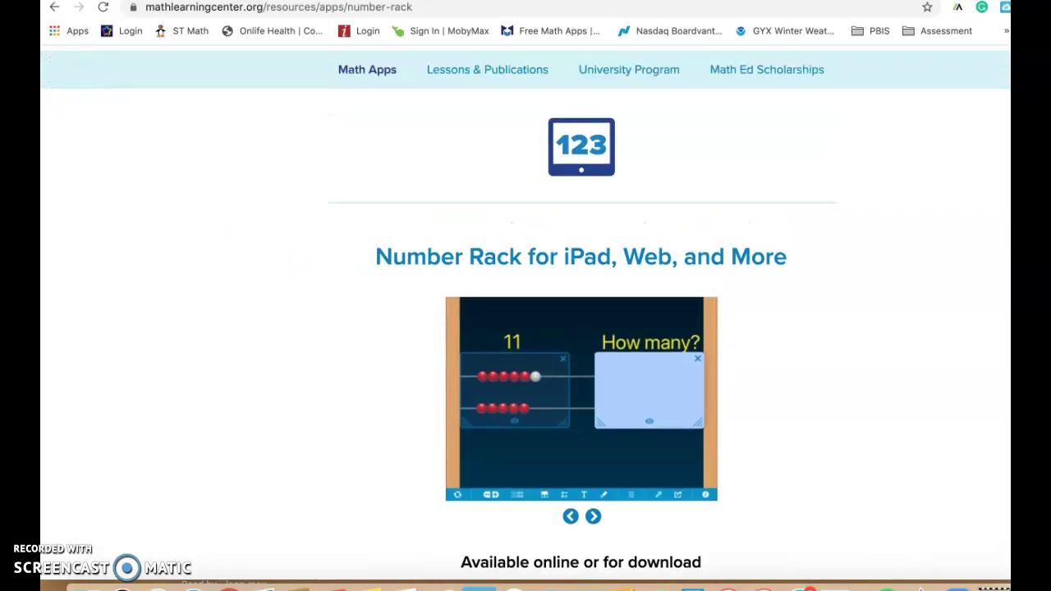
click(53, 8)
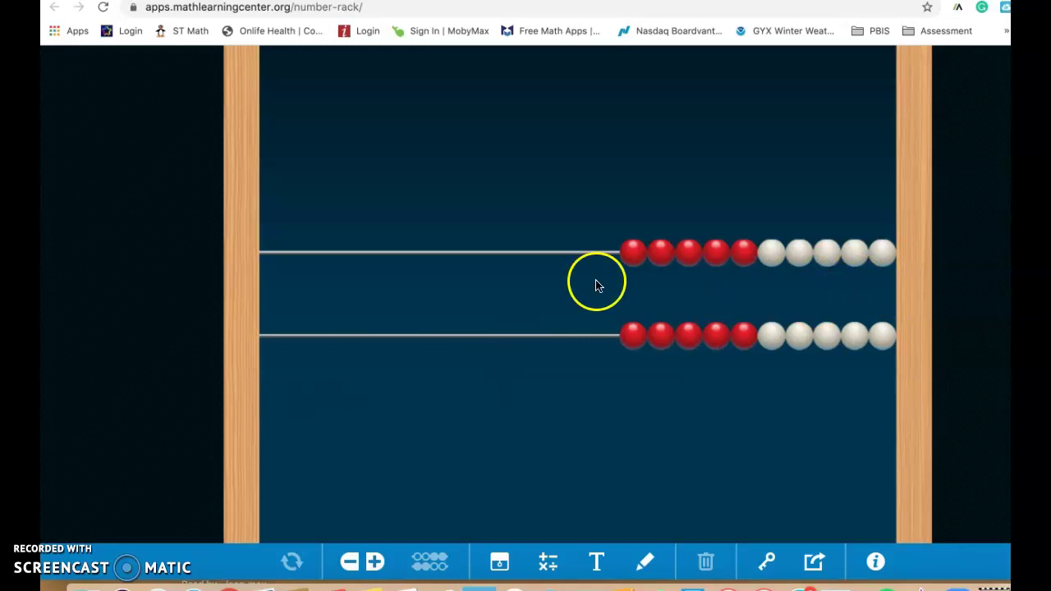
Slide five red and two white top-rail beads to the left end, leaving three white right
drag(631, 246, 272, 243)
click(657, 247)
drag(657, 253, 282, 254)
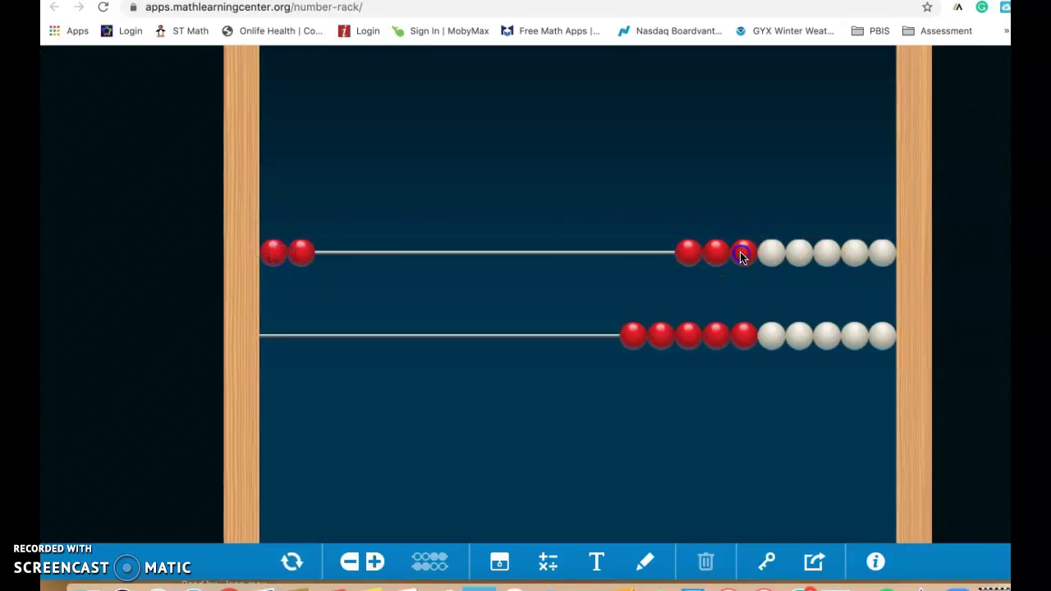
drag(742, 251, 316, 256)
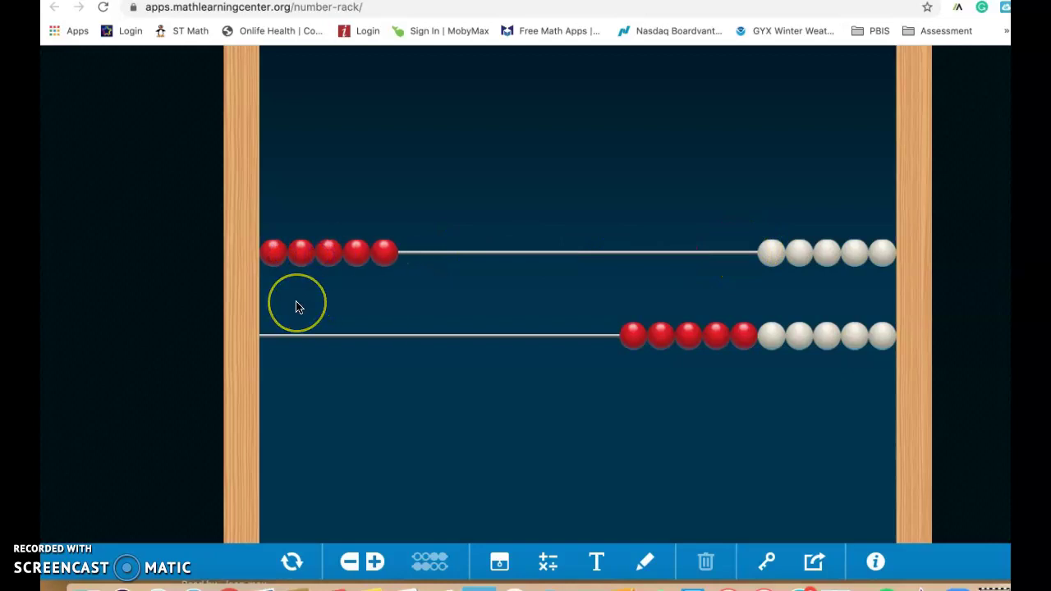
drag(852, 256, 439, 253)
click(287, 283)
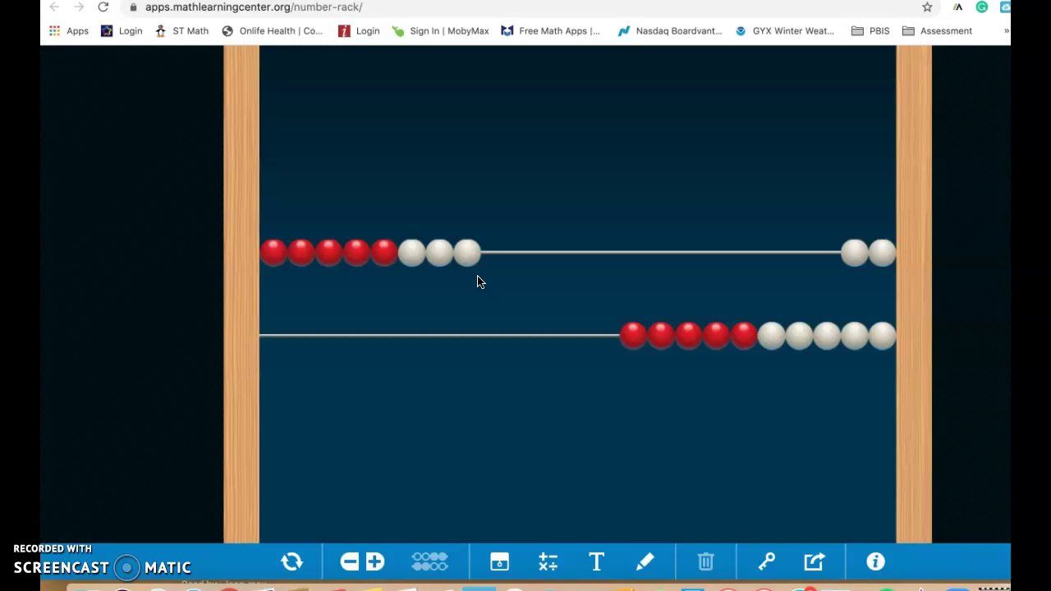
click(467, 251)
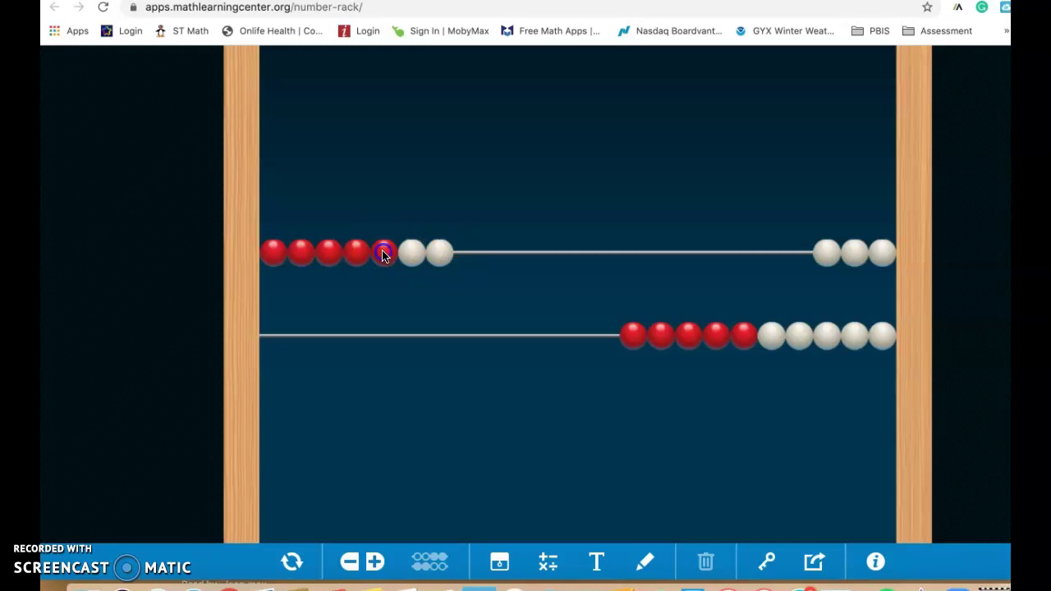
Move all ten top-rail beads left, then five red and one white bottom-rail beads left
drag(384, 252, 807, 279)
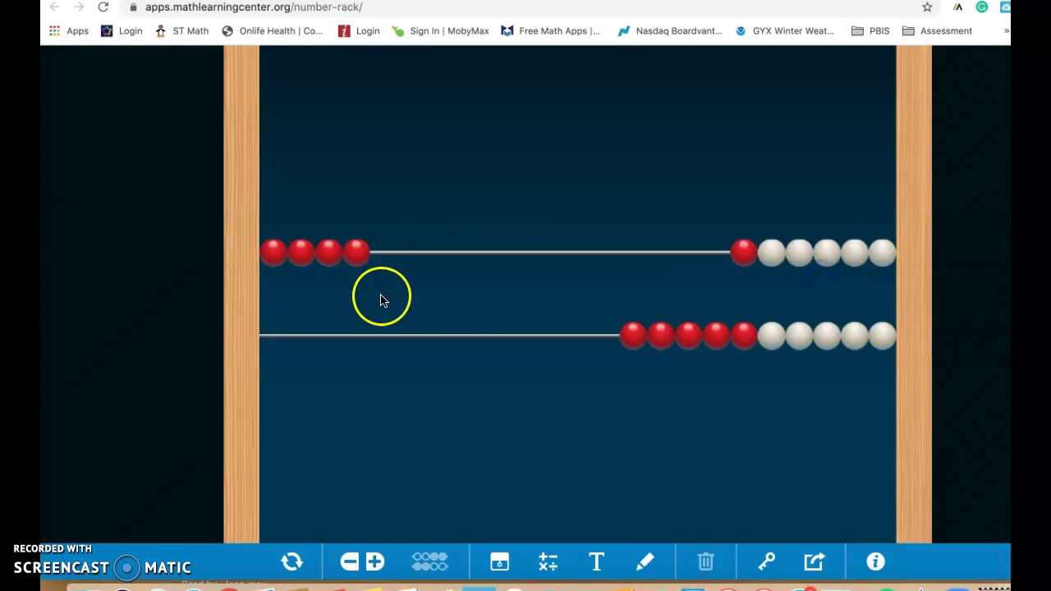
drag(272, 276, 375, 271)
drag(410, 268, 756, 335)
drag(870, 288, 441, 246)
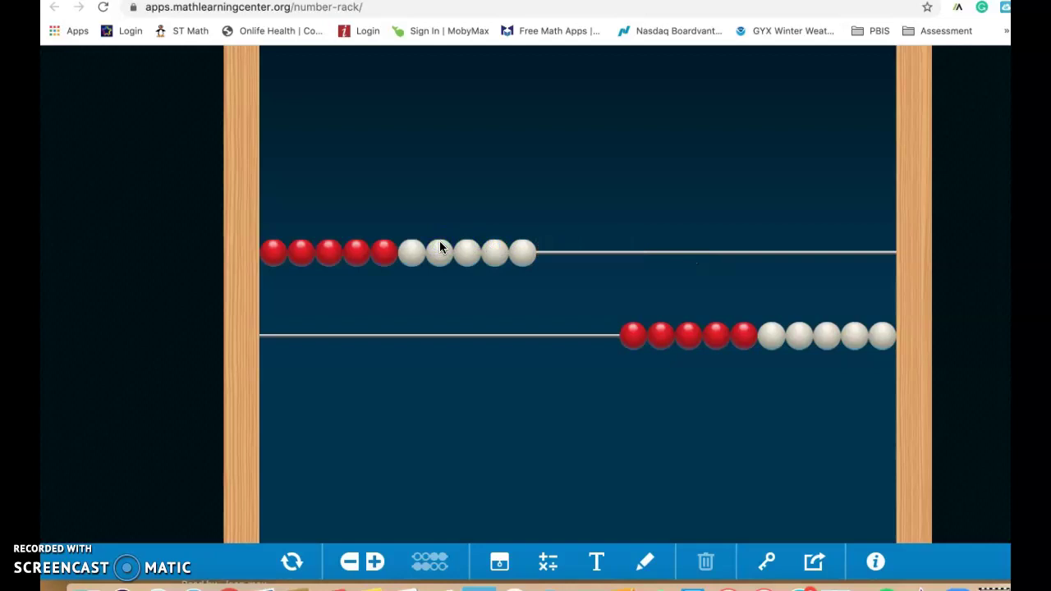
drag(499, 258, 282, 320)
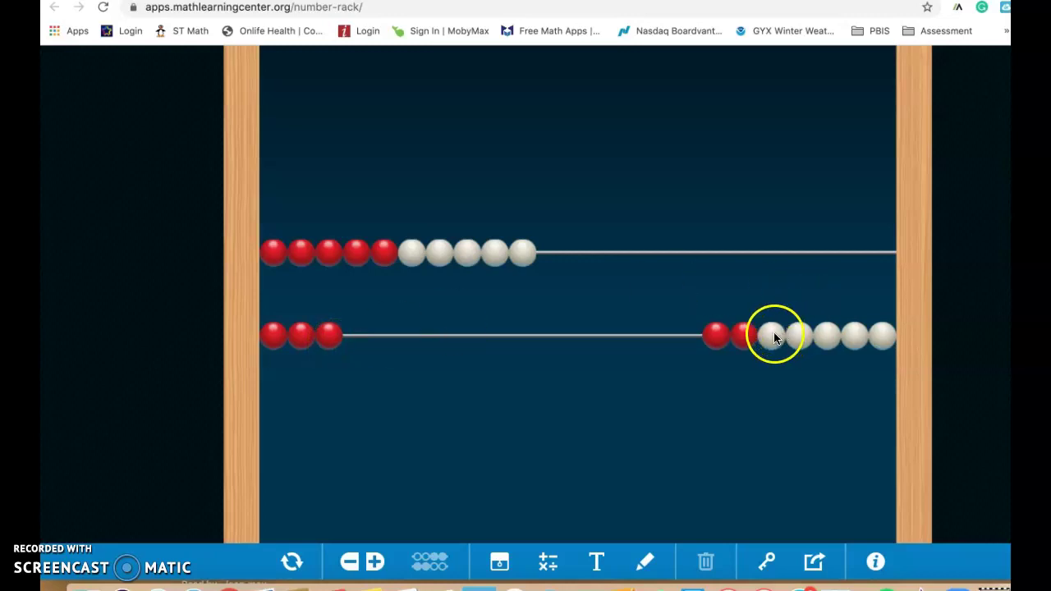
drag(743, 336, 345, 332)
drag(780, 333, 385, 324)
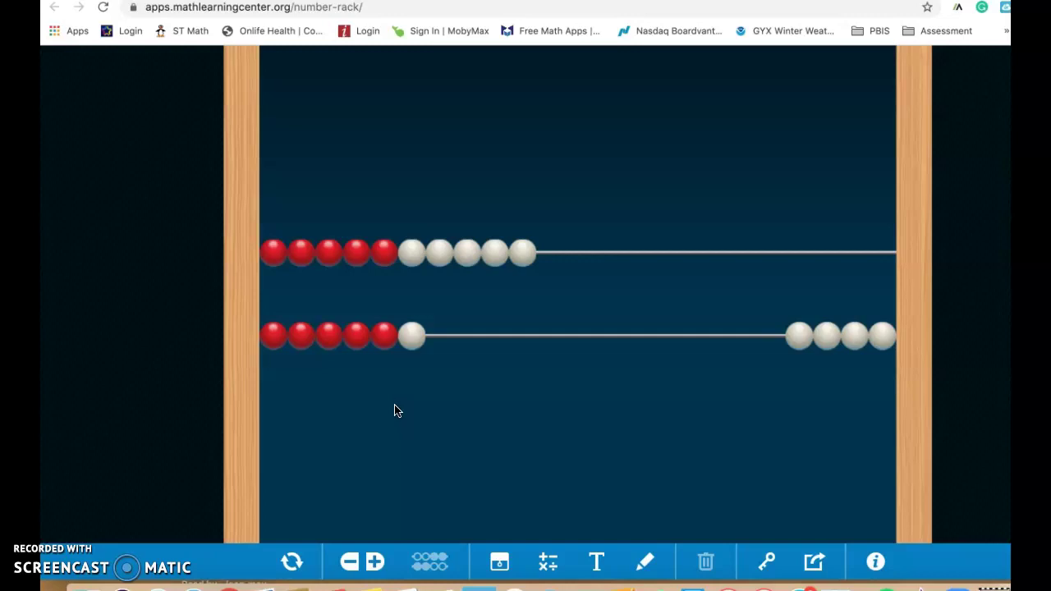
Remove the extra bead rack, then add racks until the Number Rack has four rows
click(349, 564)
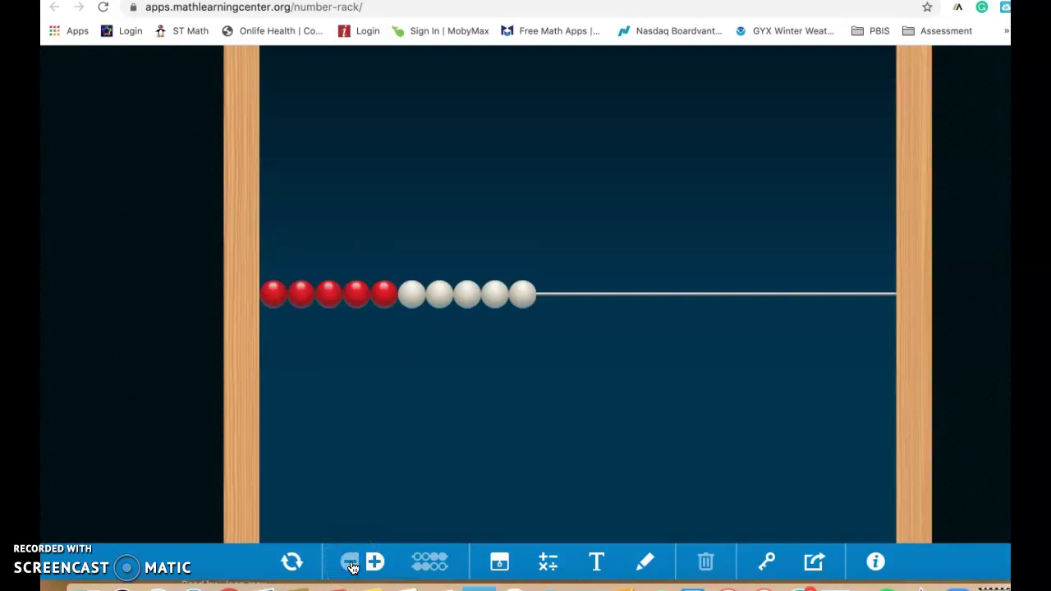
click(349, 565)
click(375, 562)
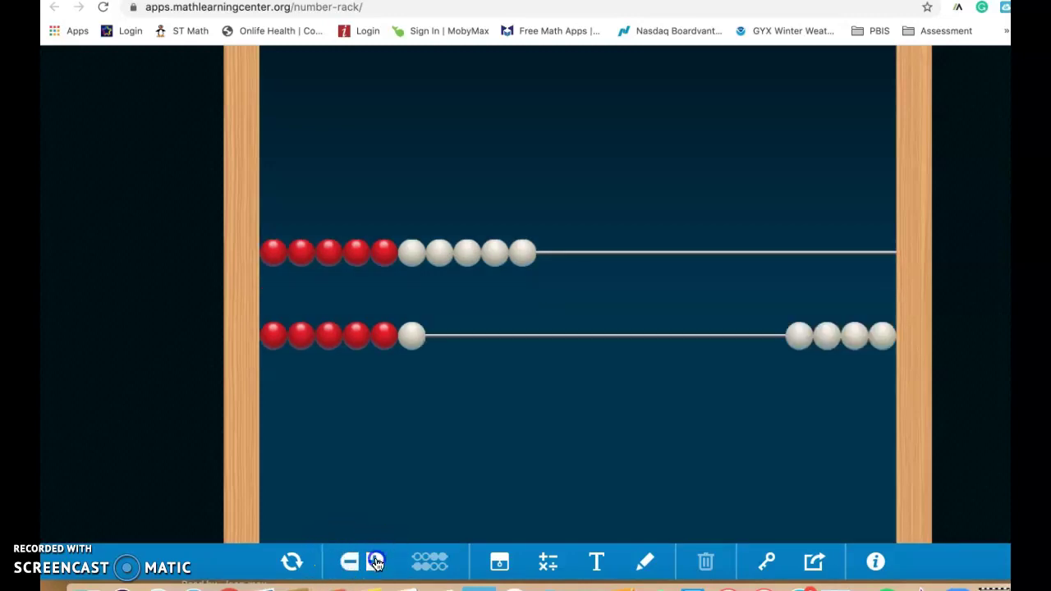
click(376, 562)
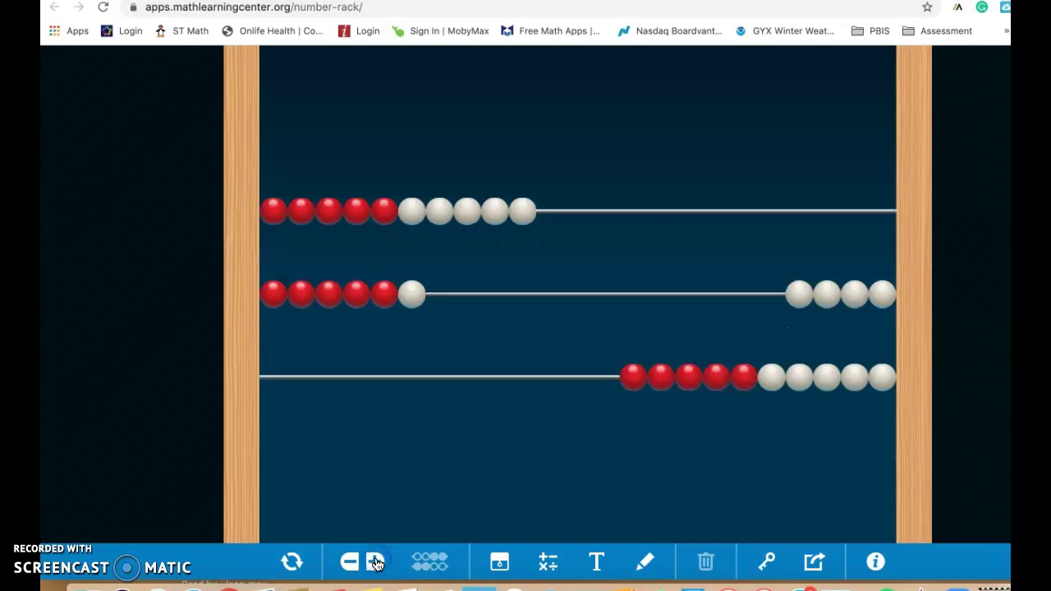
click(377, 563)
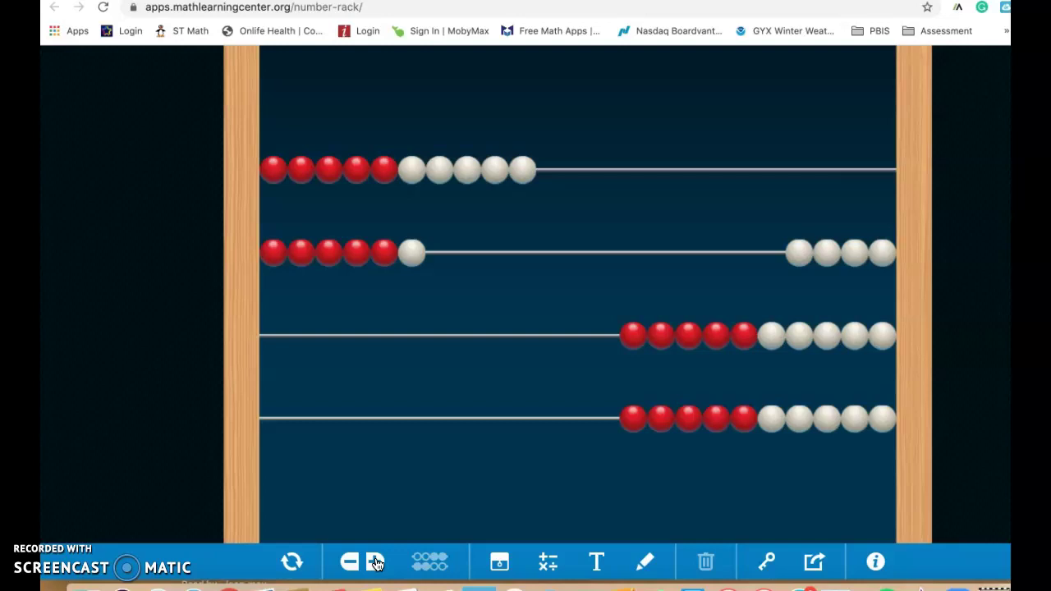
Slide all beads of the top two rows left and two red third-row beads left
drag(268, 252, 695, 270)
drag(323, 192, 663, 165)
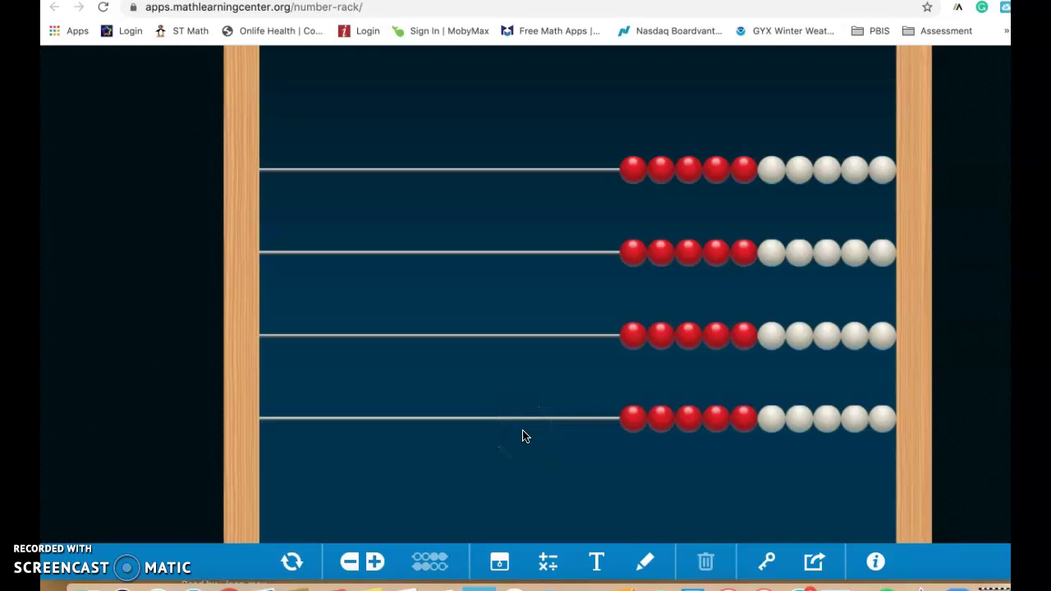
drag(875, 169, 443, 206)
drag(887, 244, 502, 272)
drag(662, 336, 173, 339)
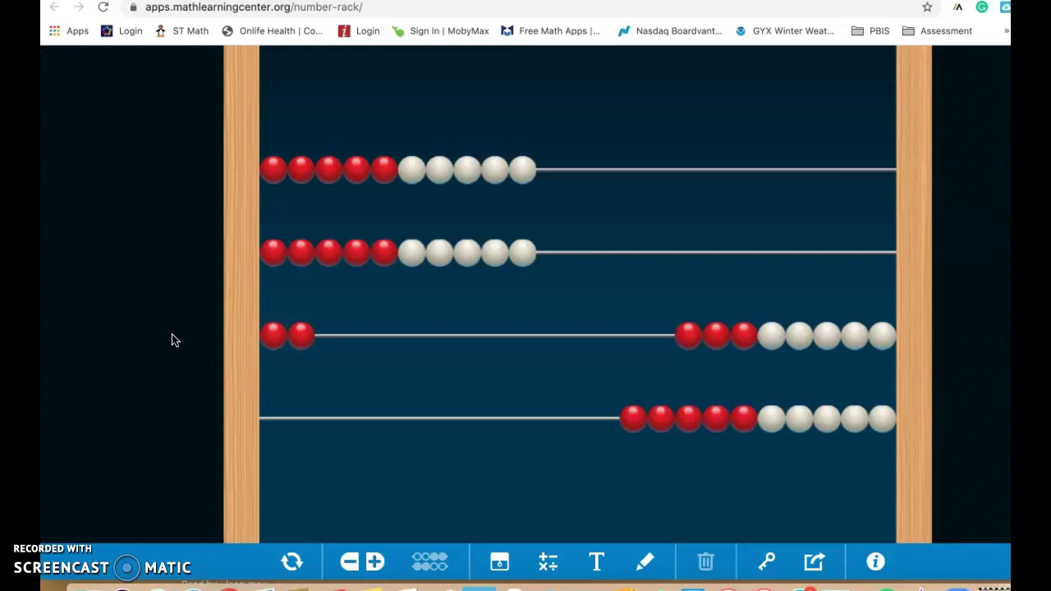
Place a cover over the top two rows and enlarge it
click(500, 564)
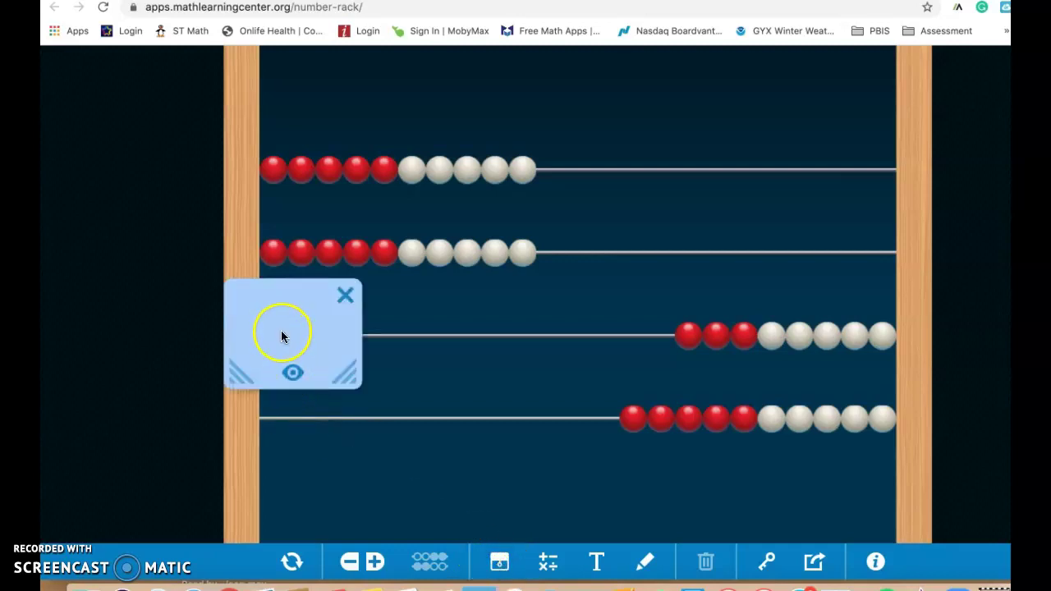
drag(281, 337, 312, 206)
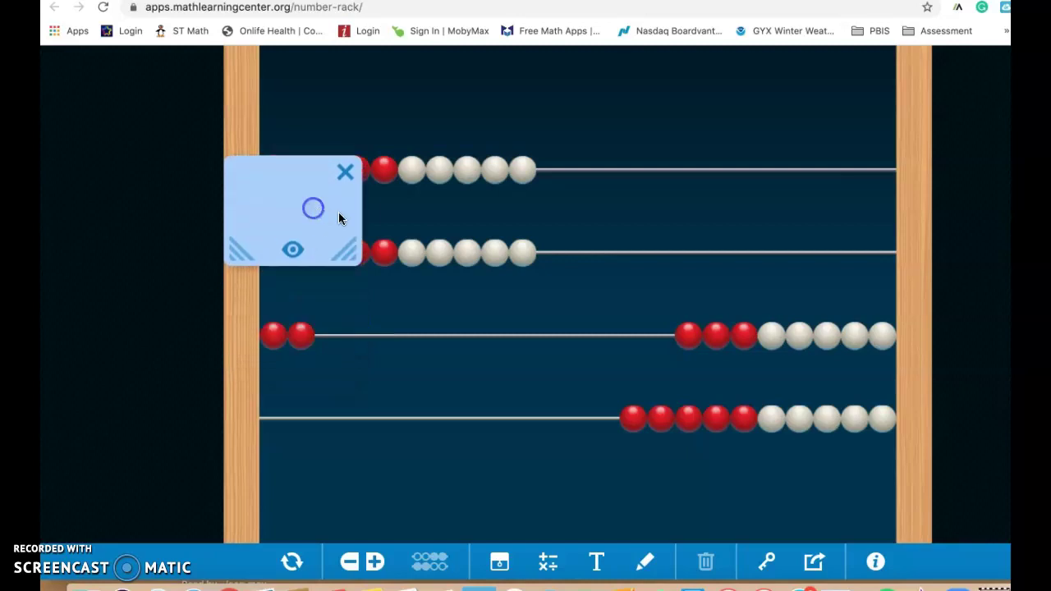
drag(353, 257, 545, 304)
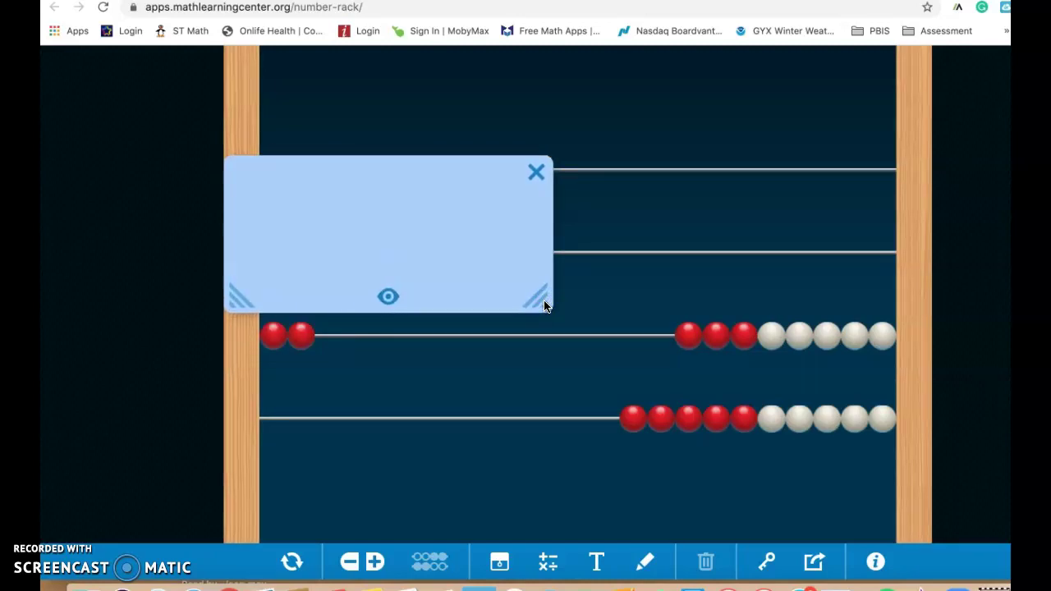
Reduce the rack to two rows, move the cover down, and slide all beads right
click(351, 563)
click(352, 563)
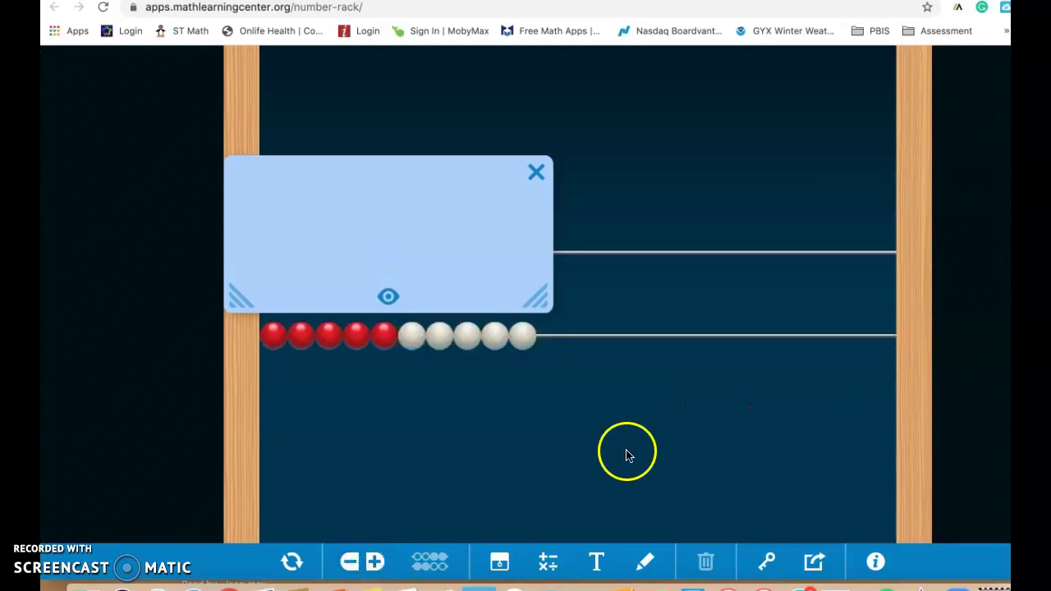
drag(444, 222, 443, 451)
drag(272, 253, 692, 263)
drag(268, 340, 705, 335)
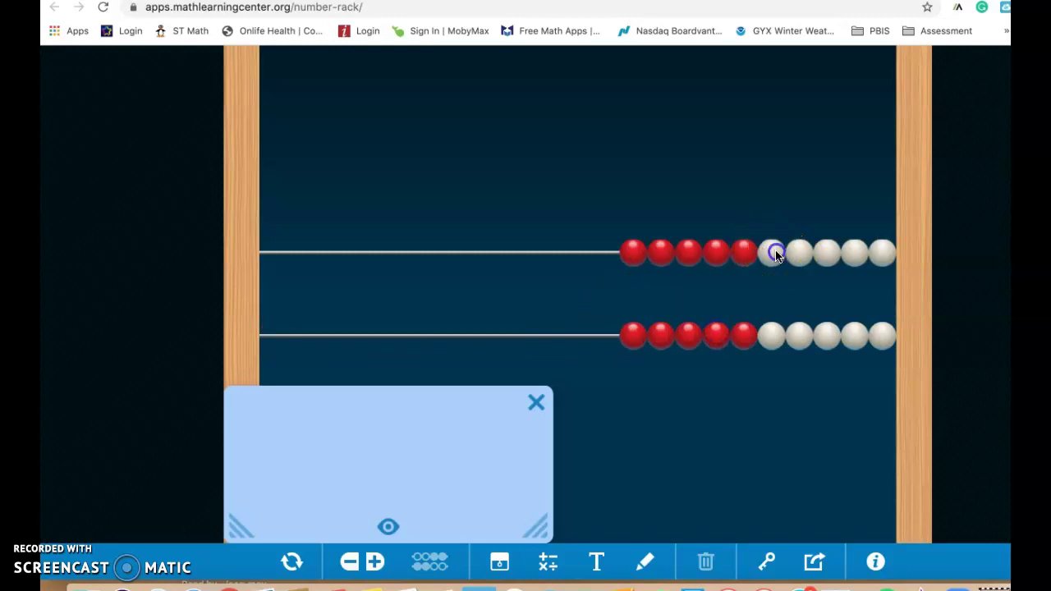
Move five red and one white top-row beads left, cover them, and toggle cover transparency
drag(775, 251, 441, 260)
drag(382, 479, 371, 249)
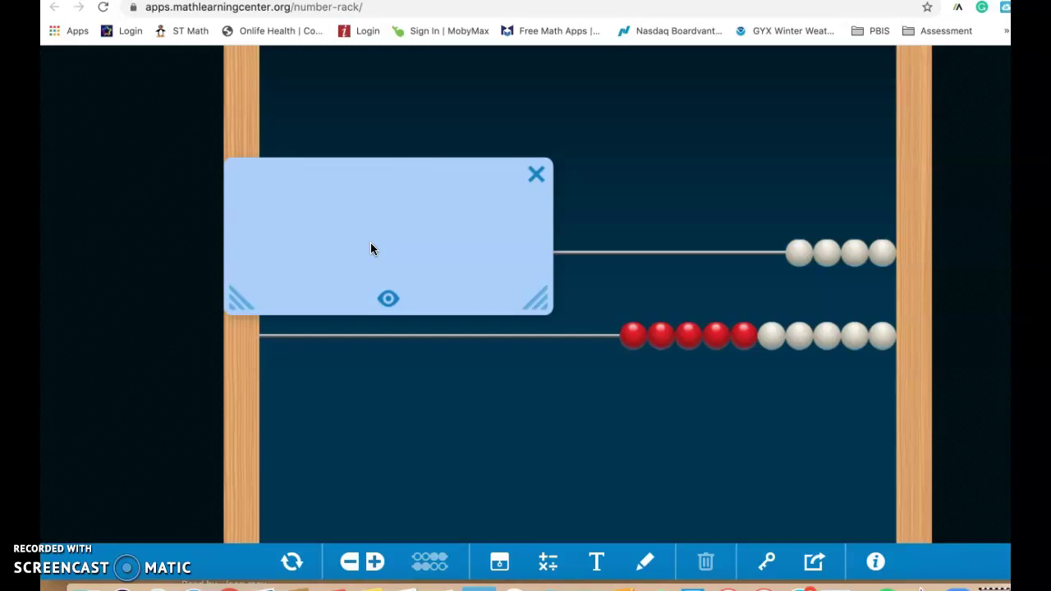
click(388, 301)
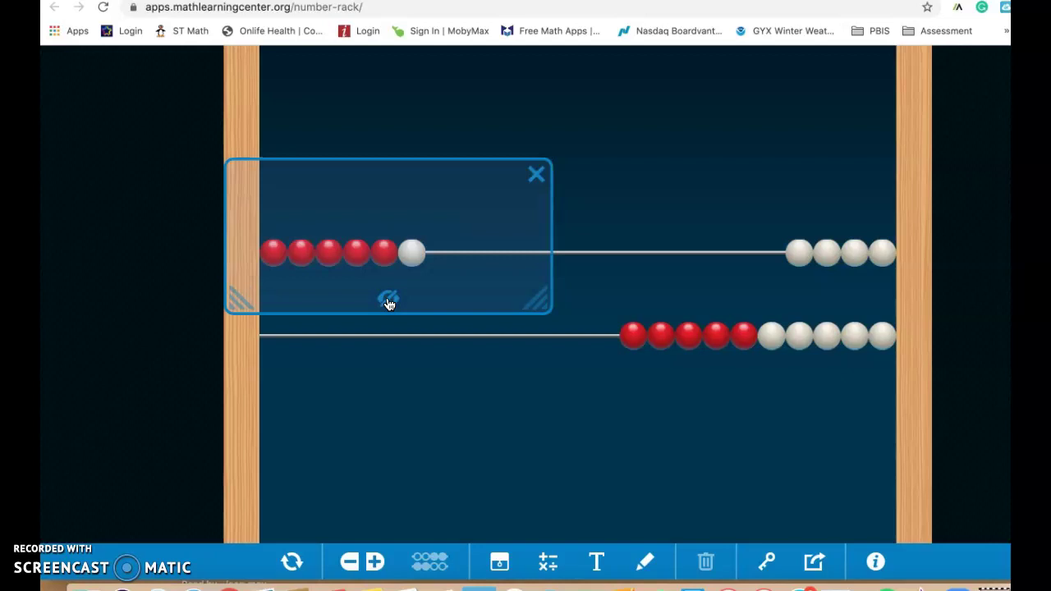
click(388, 300)
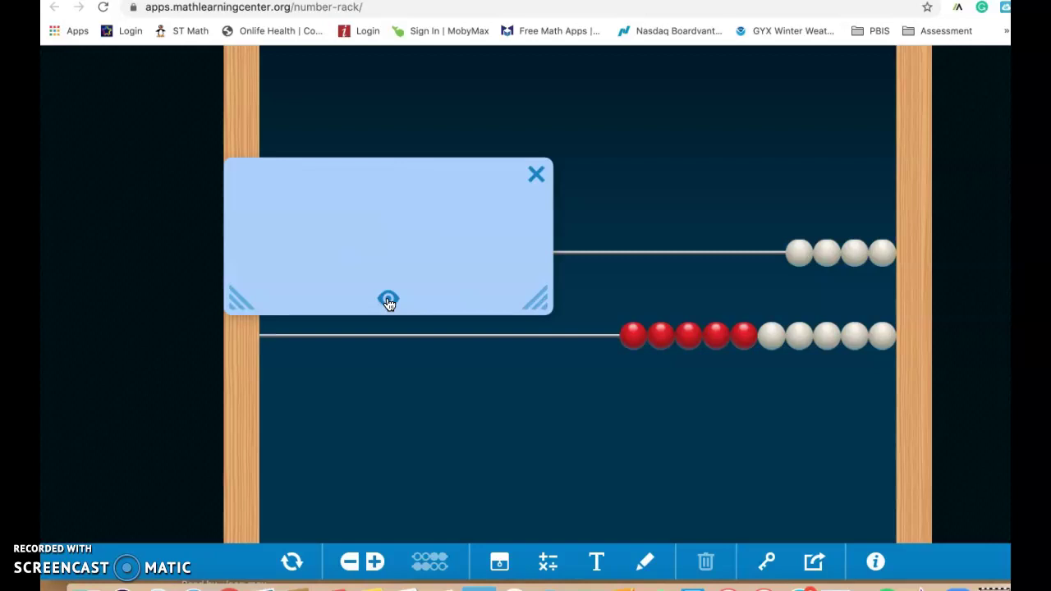
Remove the cover and add a 7+3=10 equation label using the keypad
click(536, 176)
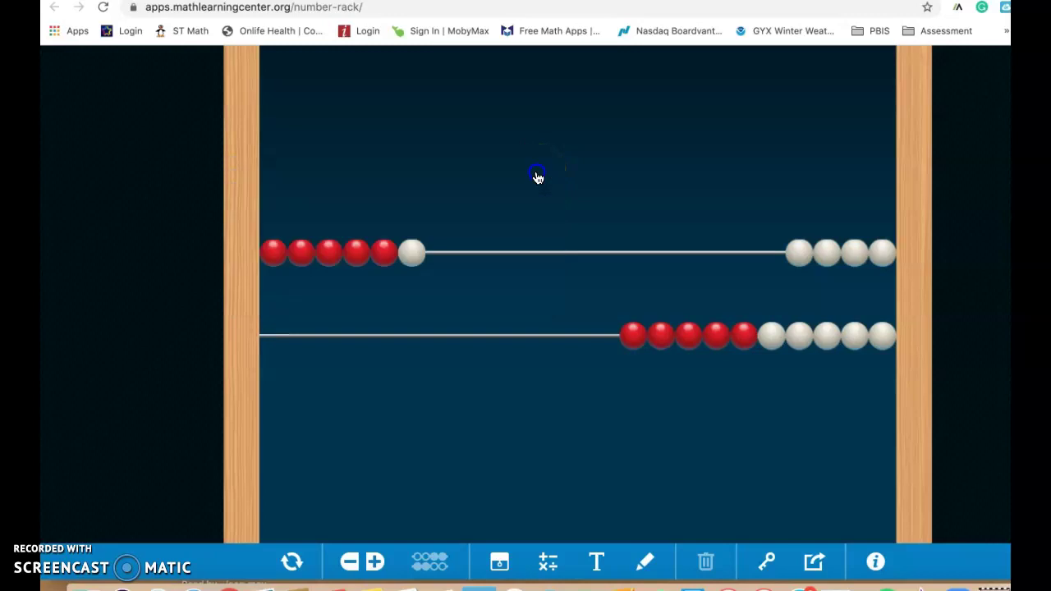
click(549, 564)
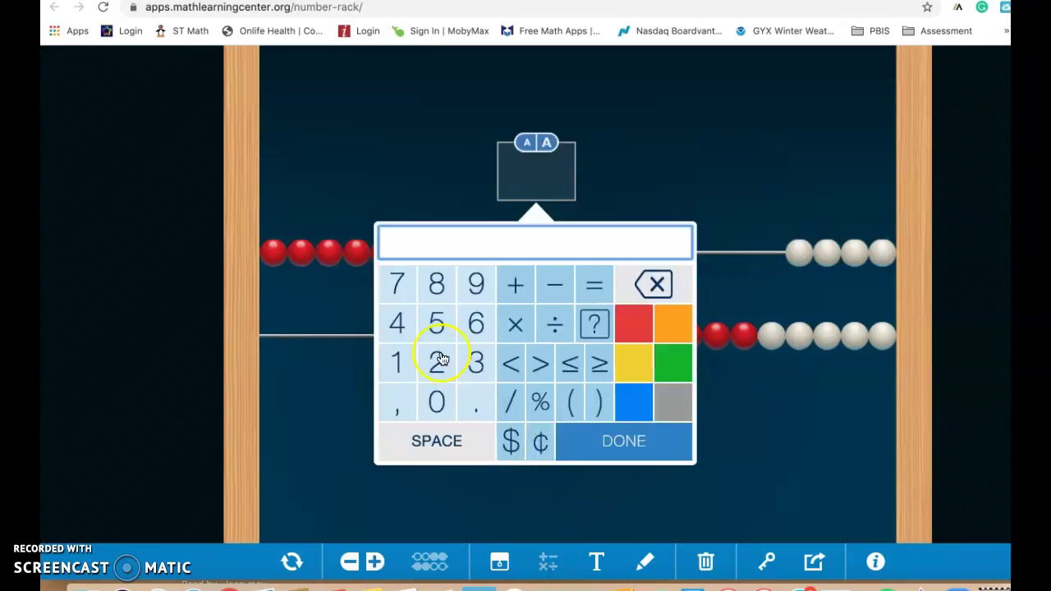
click(400, 283)
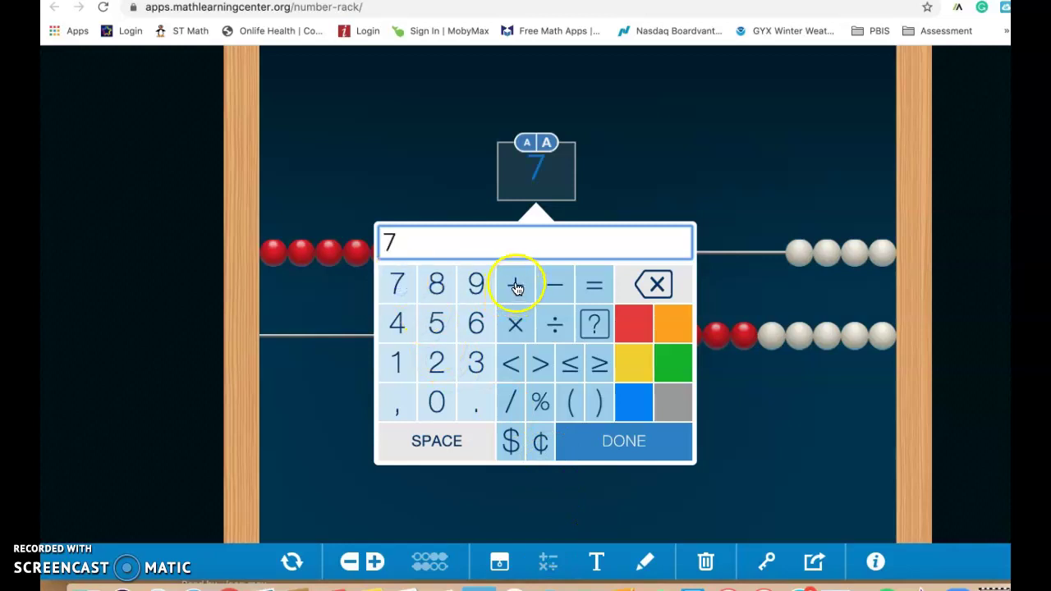
click(515, 284)
click(475, 364)
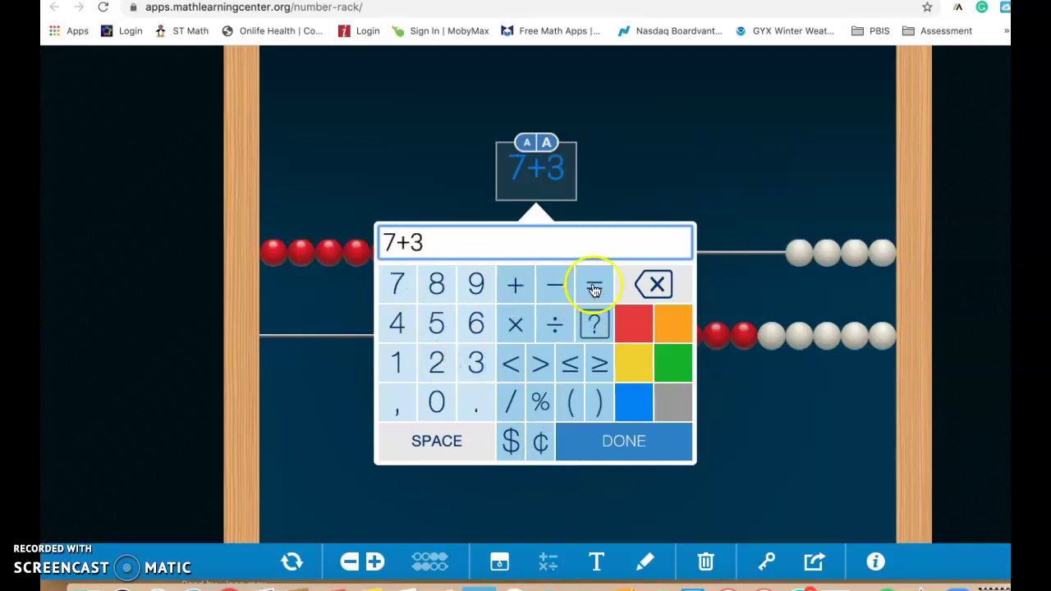
click(593, 283)
click(395, 359)
click(434, 404)
click(639, 444)
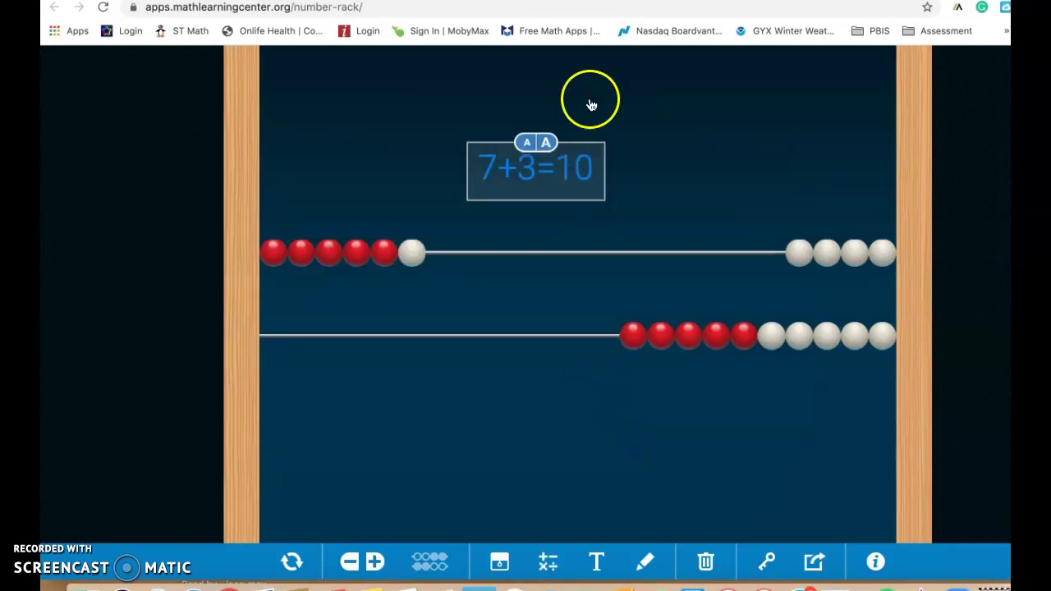
Slide one more white bead left, set three white beads apart, and shift the 7+3=10 label left
drag(798, 252, 699, 246)
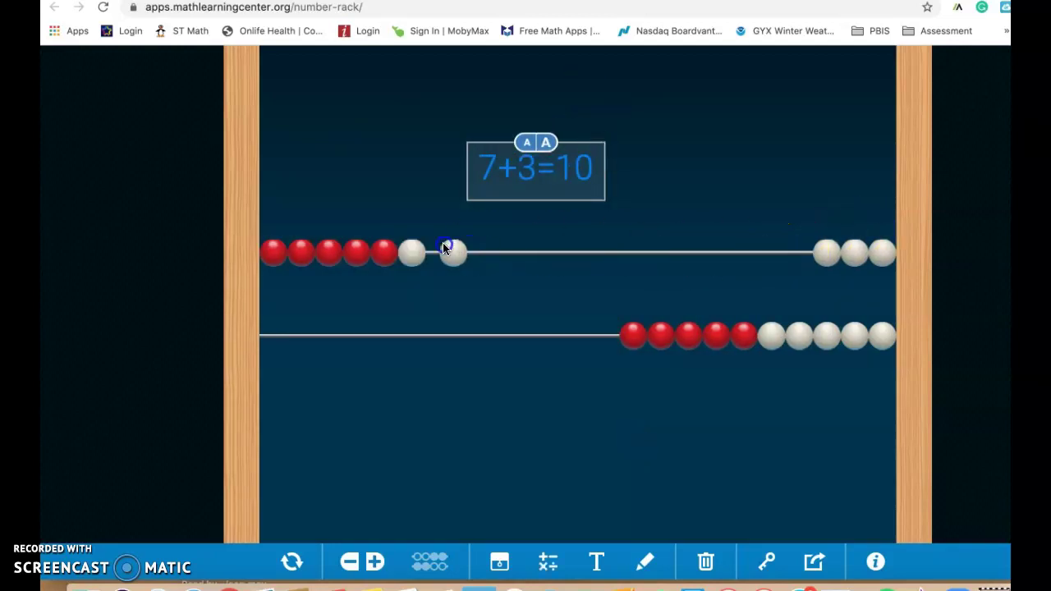
drag(695, 336, 286, 305)
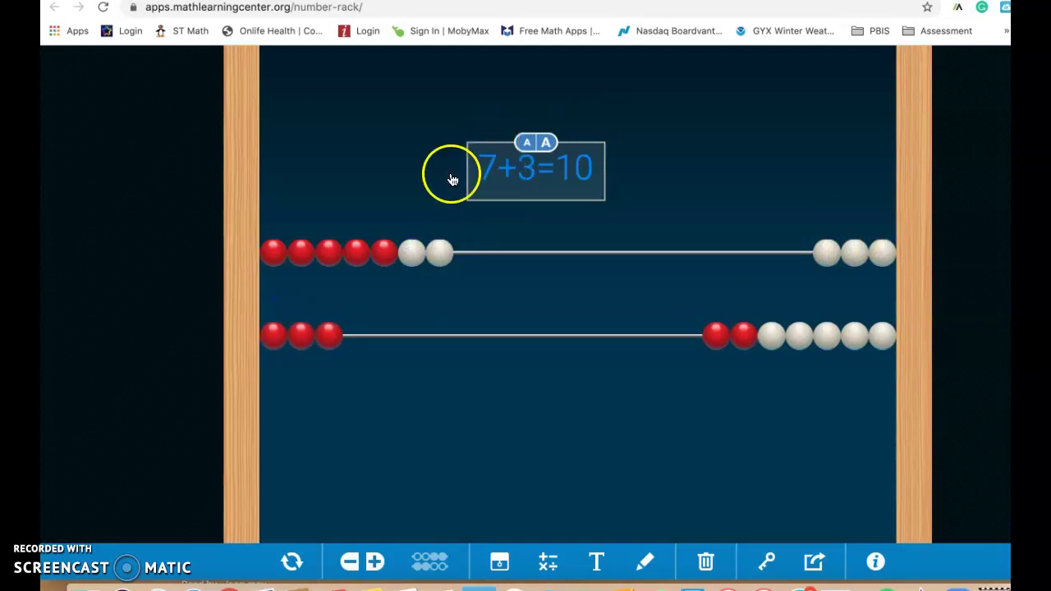
drag(274, 334, 733, 364)
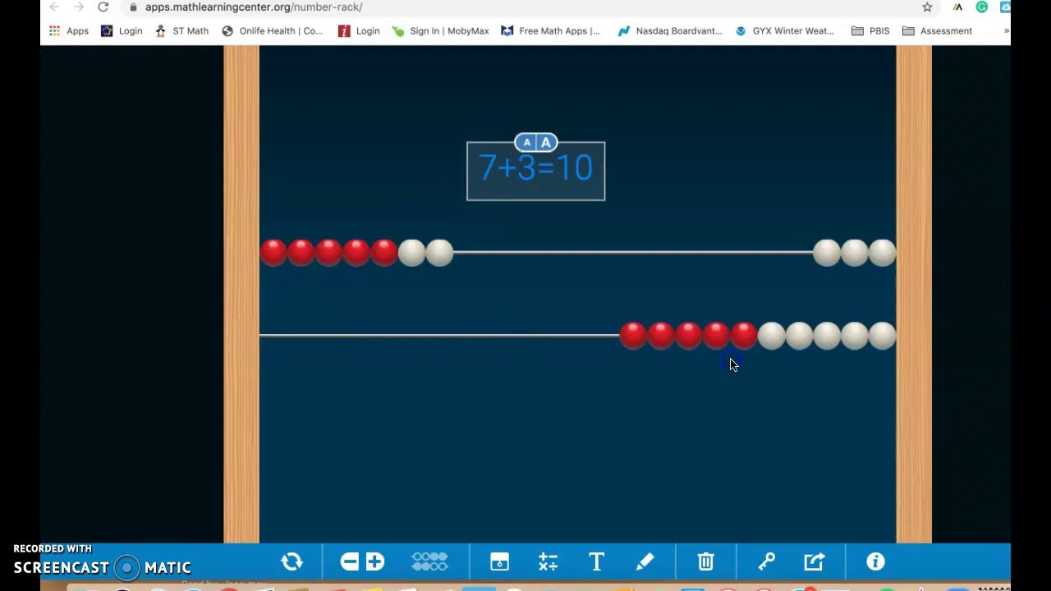
drag(881, 253, 574, 277)
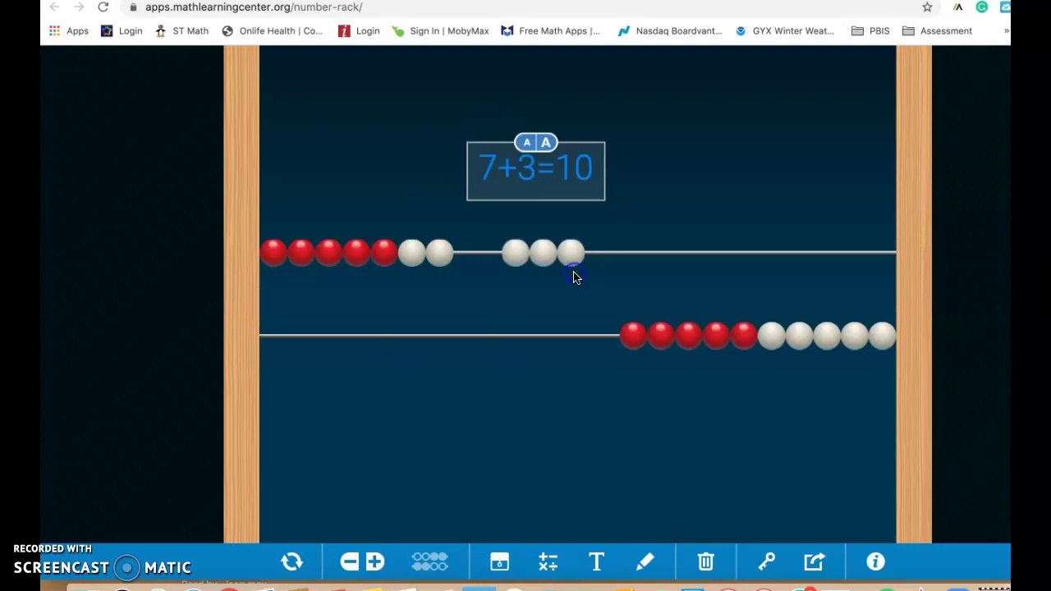
click(699, 200)
drag(520, 159, 357, 179)
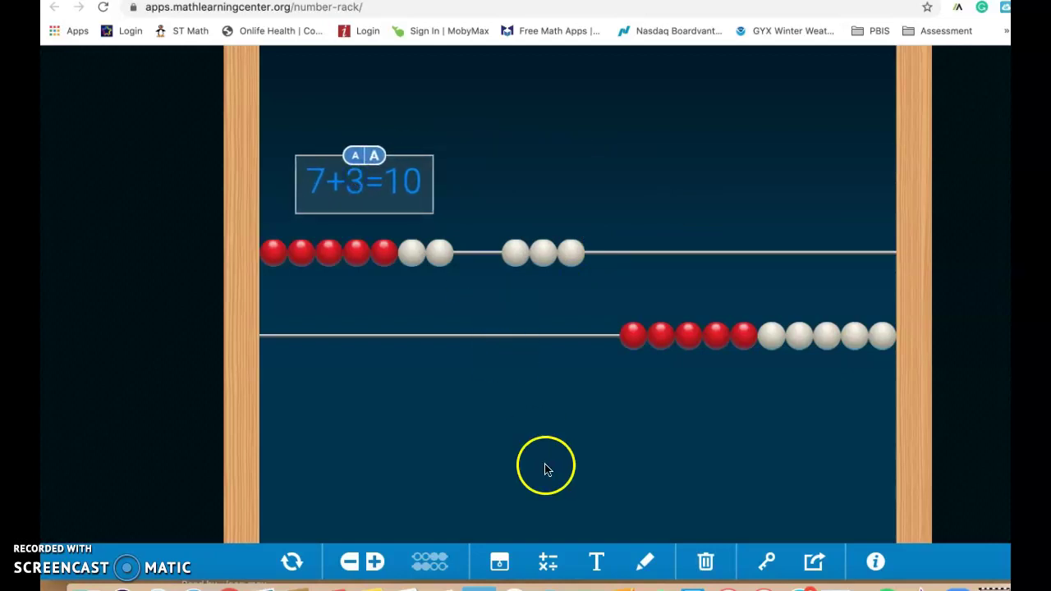
Add a text note 'I saw seven and three more was ten.' and move it off the equation
click(595, 565)
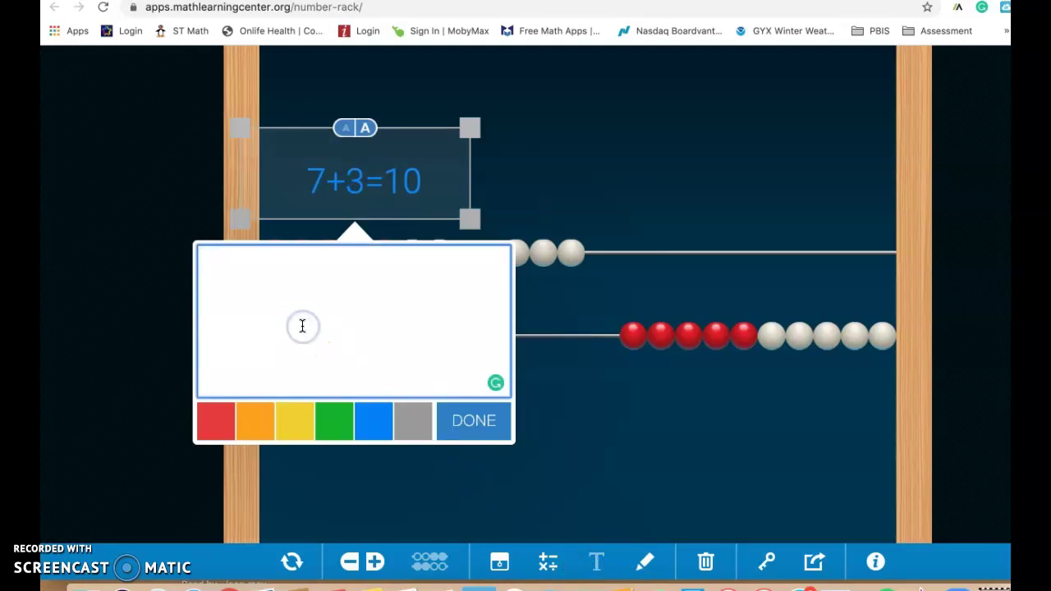
text(i saw seven and three more was 1)
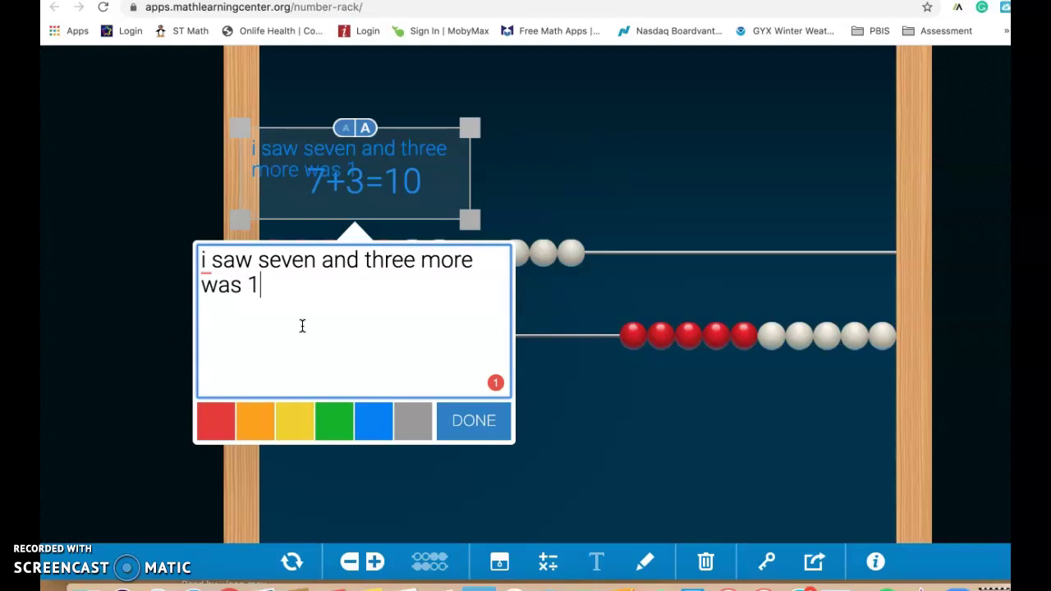
key(BackSpace)
text(ten)
mouse_move(211, 261)
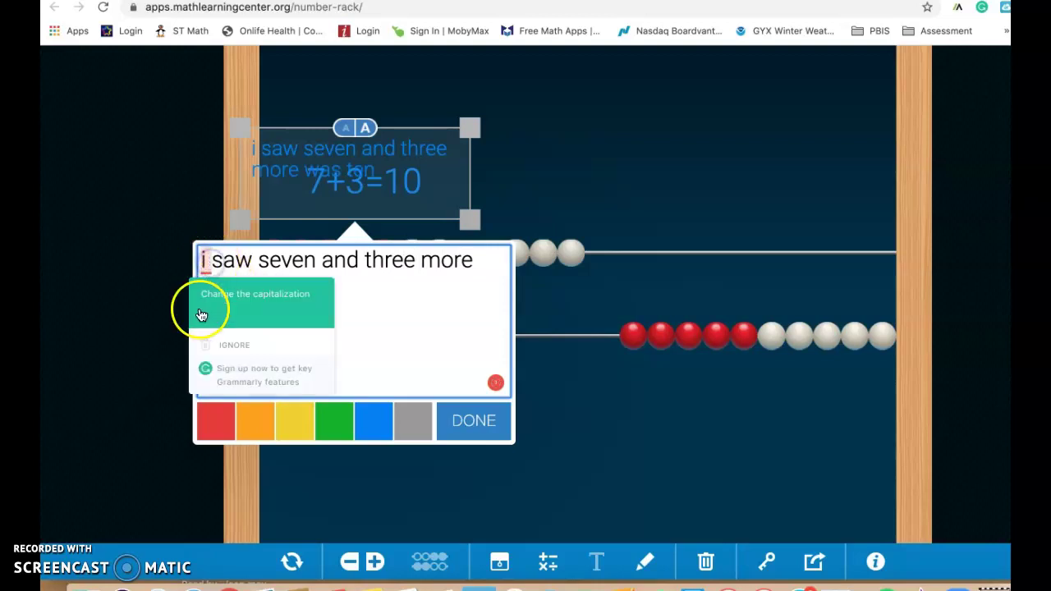
click(202, 314)
click(280, 287)
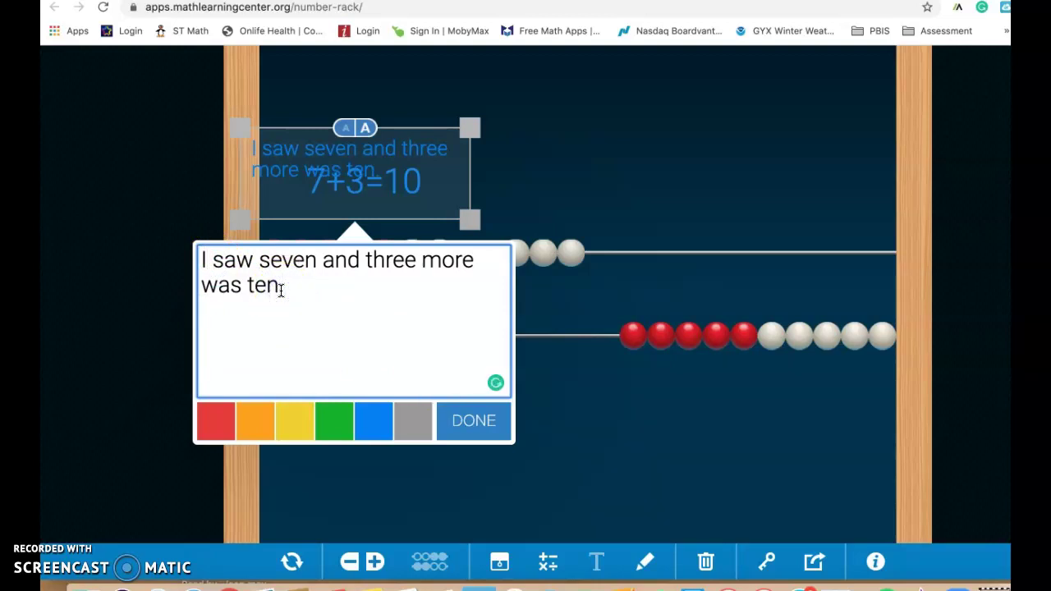
text(.)
click(467, 434)
mouse_move(416, 146)
mouse_down()
mouse_move(632, 127)
mouse_move(627, 140)
mouse_up()
Draw a freehand red loop around the top row's beads
click(645, 563)
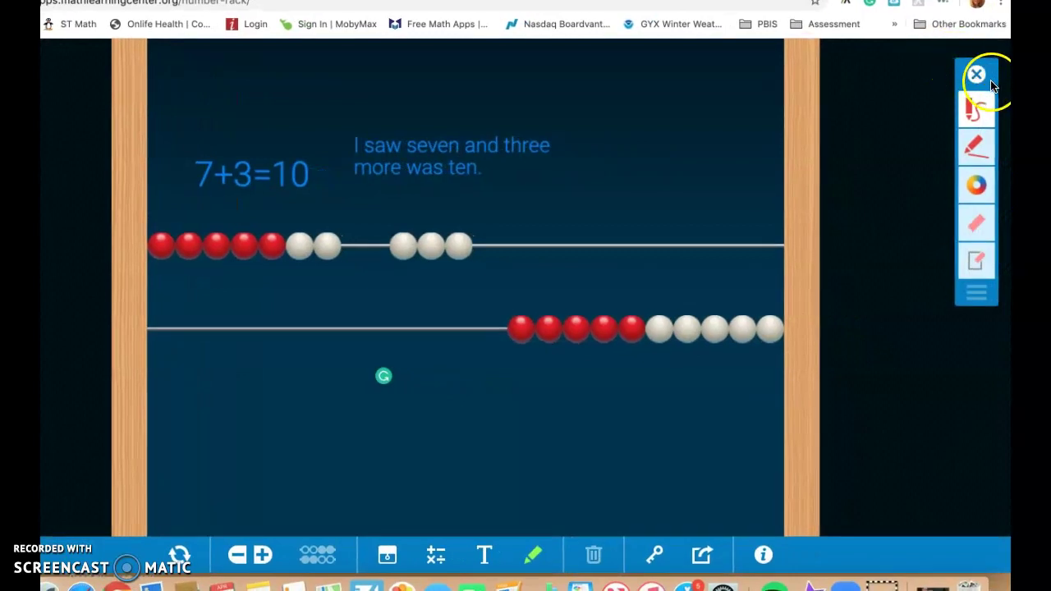
click(972, 111)
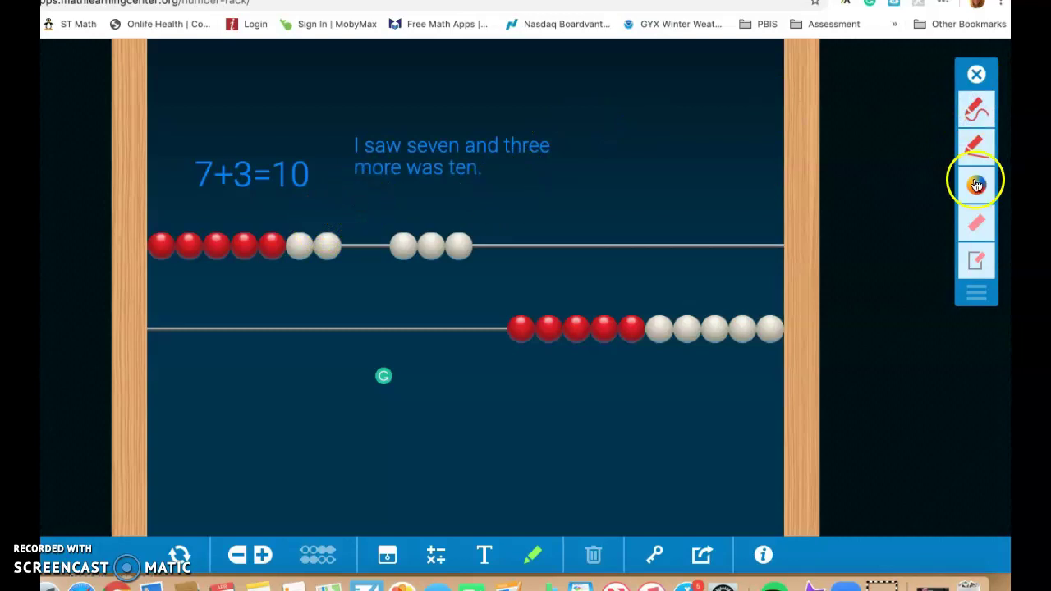
click(974, 109)
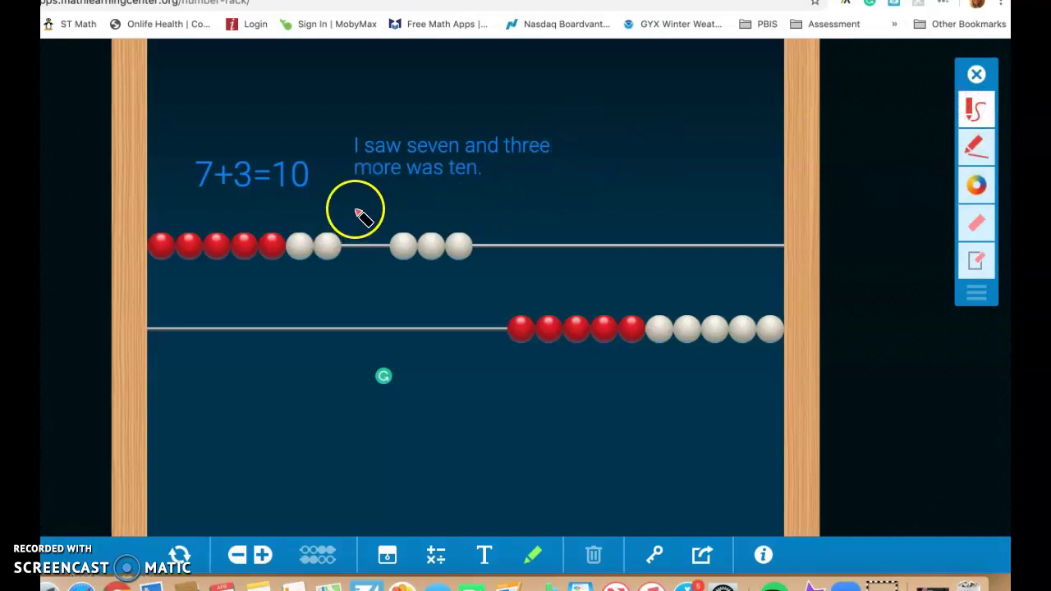
mouse_move(365, 248)
mouse_down()
mouse_move(473, 290)
mouse_move(495, 248)
mouse_move(465, 212)
mouse_move(377, 197)
mouse_move(364, 200)
mouse_move(354, 264)
mouse_move(308, 282)
mouse_move(207, 274)
mouse_move(138, 250)
mouse_move(147, 231)
mouse_move(201, 216)
mouse_move(327, 202)
mouse_up()
Draw a red divider line, then an orange line and orange loop beside it
click(977, 146)
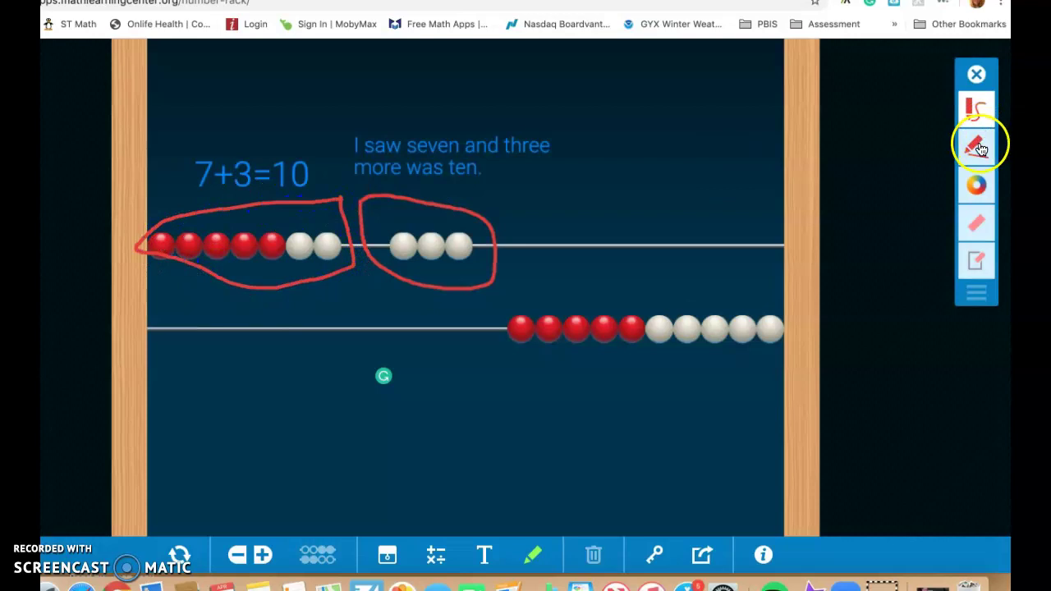
click(643, 278)
drag(643, 277, 645, 395)
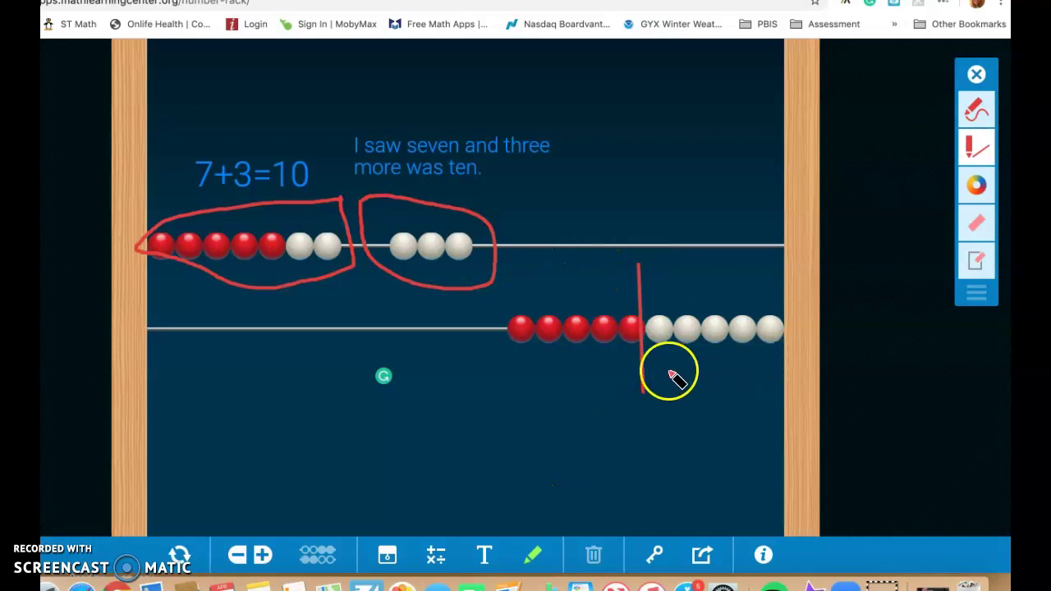
click(976, 184)
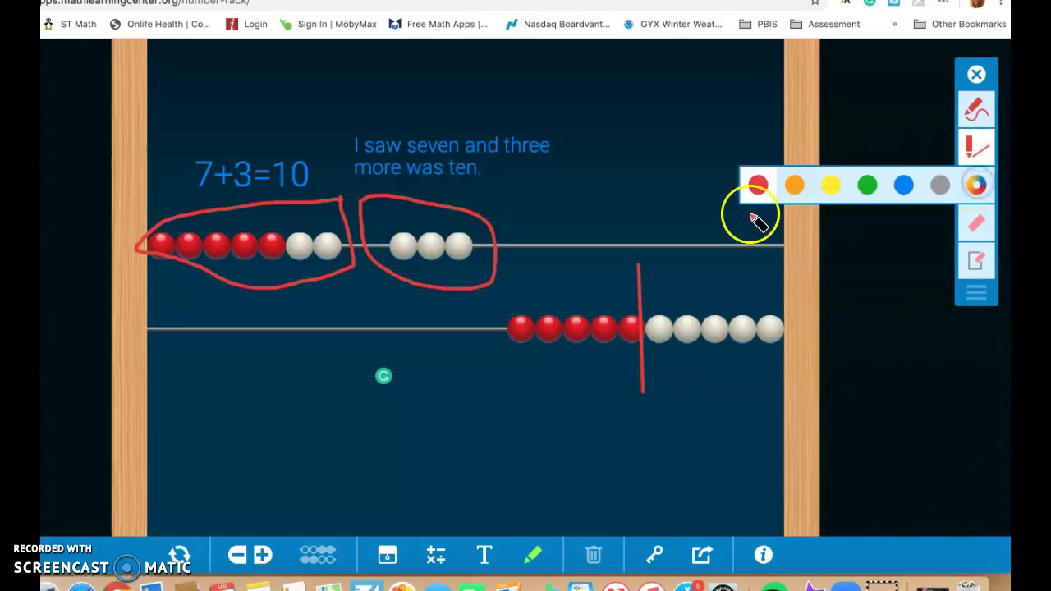
click(803, 184)
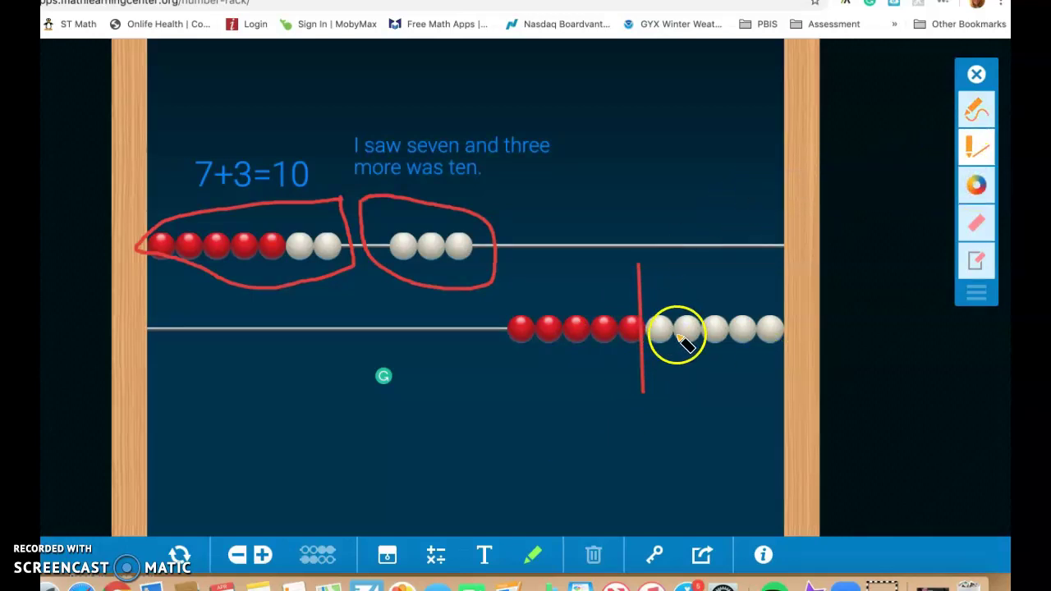
drag(655, 297, 654, 357)
click(975, 109)
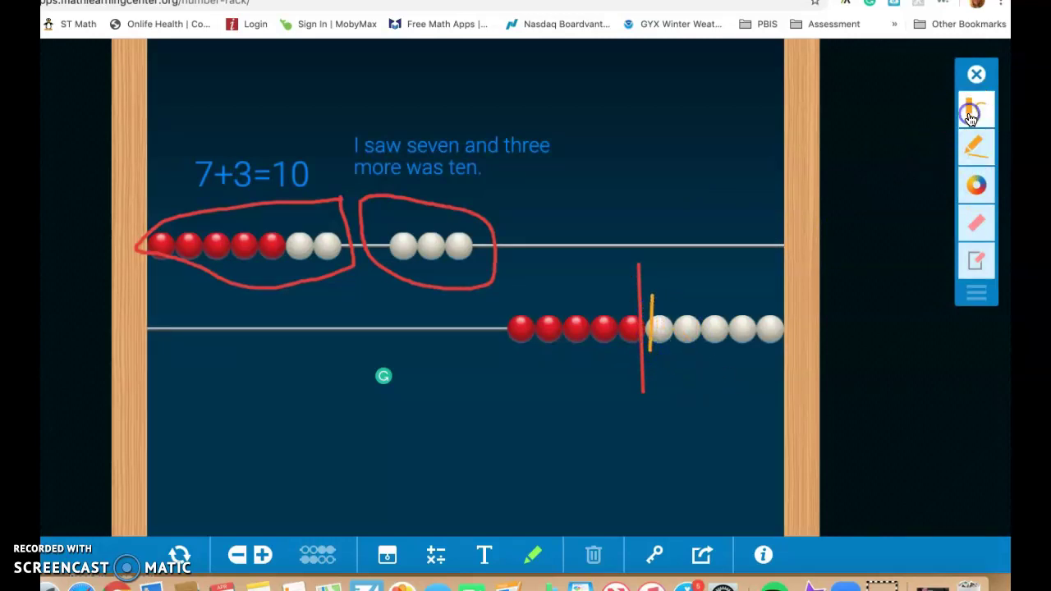
mouse_move(650, 298)
mouse_down()
mouse_move(649, 348)
mouse_move(689, 375)
mouse_move(774, 375)
mouse_move(793, 329)
mouse_move(767, 298)
mouse_move(689, 285)
mouse_move(661, 299)
mouse_up()
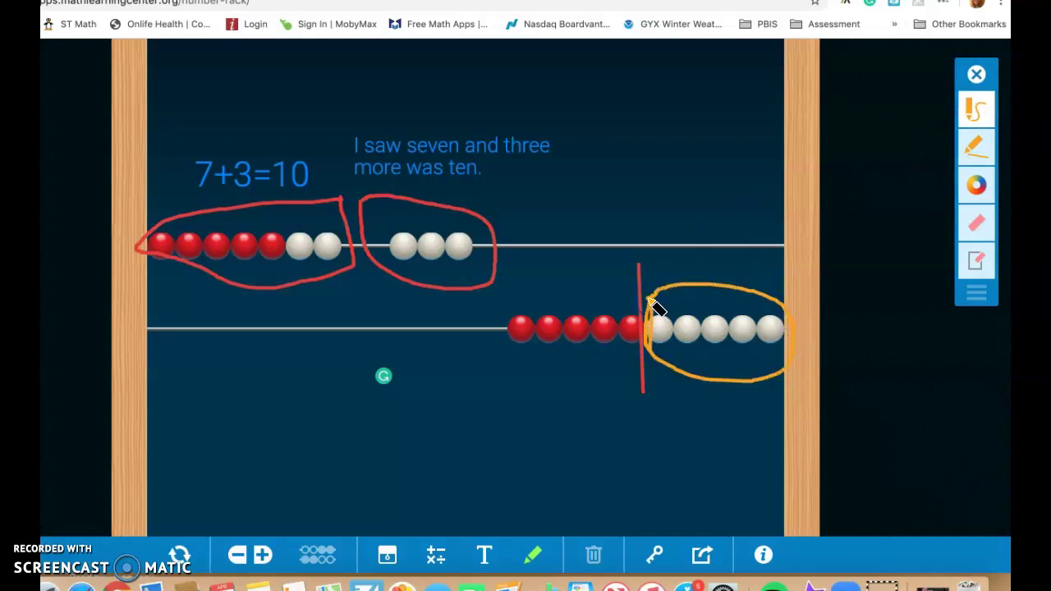
Erase the divider and orange marks, then request Clear All for the drawings
click(976, 221)
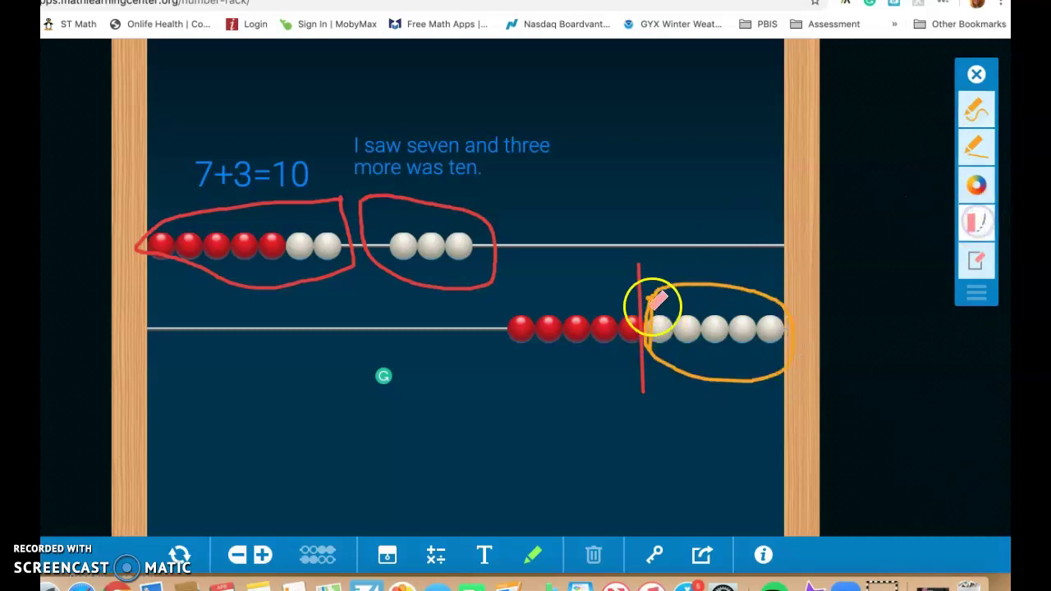
mouse_move(648, 292)
mouse_down()
mouse_move(633, 272)
mouse_move(644, 379)
mouse_move(661, 348)
mouse_up()
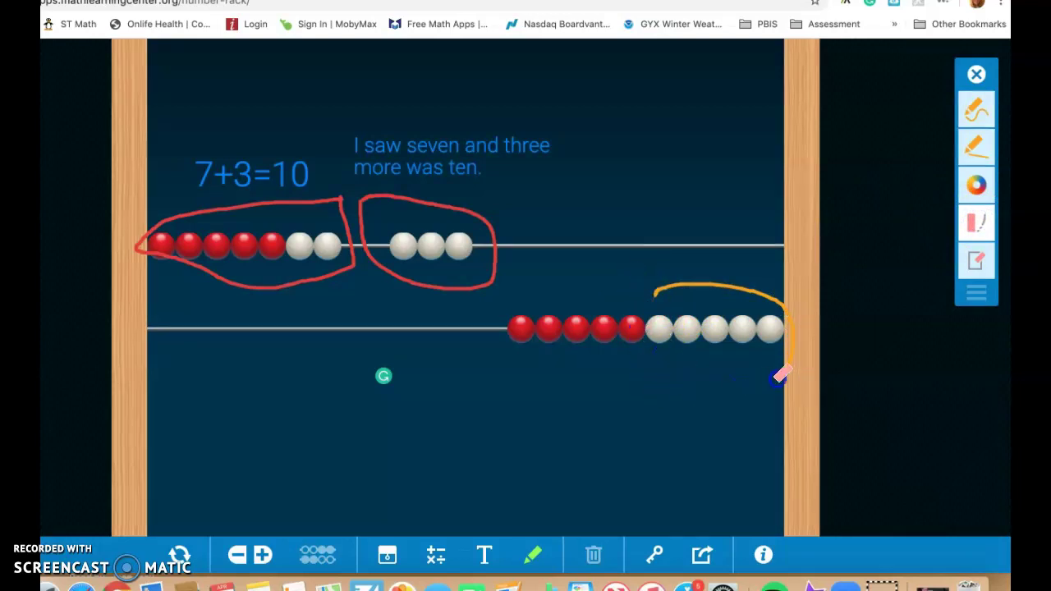
mouse_move(781, 377)
mouse_down()
mouse_move(784, 343)
mouse_move(771, 310)
mouse_move(722, 292)
mouse_move(659, 292)
mouse_up()
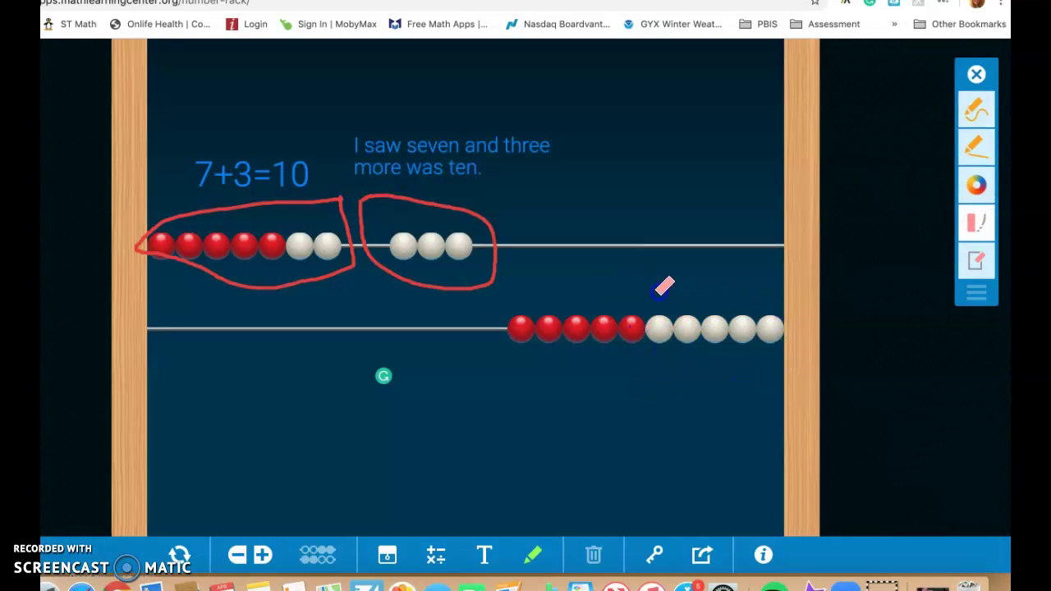
click(974, 261)
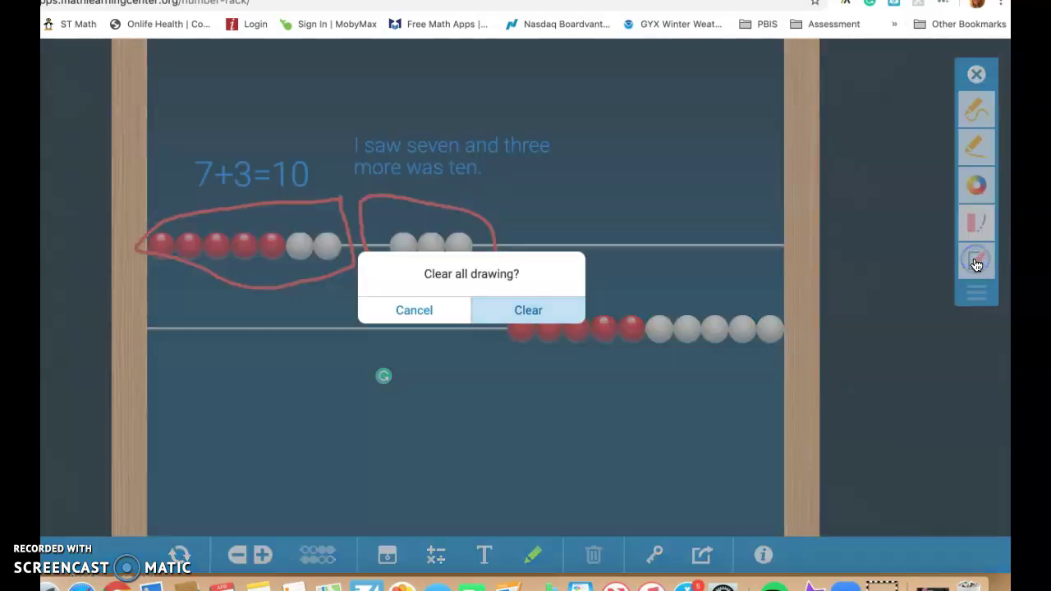
Clear all drawings, open and dismiss the Share Code prompt, then bring up Share Your Work
click(550, 310)
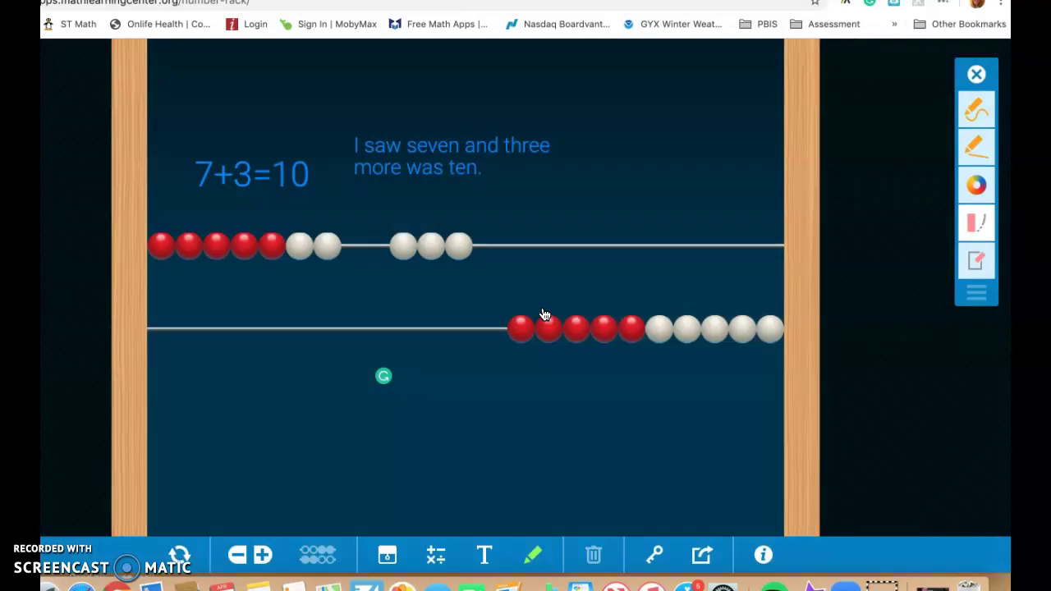
click(657, 555)
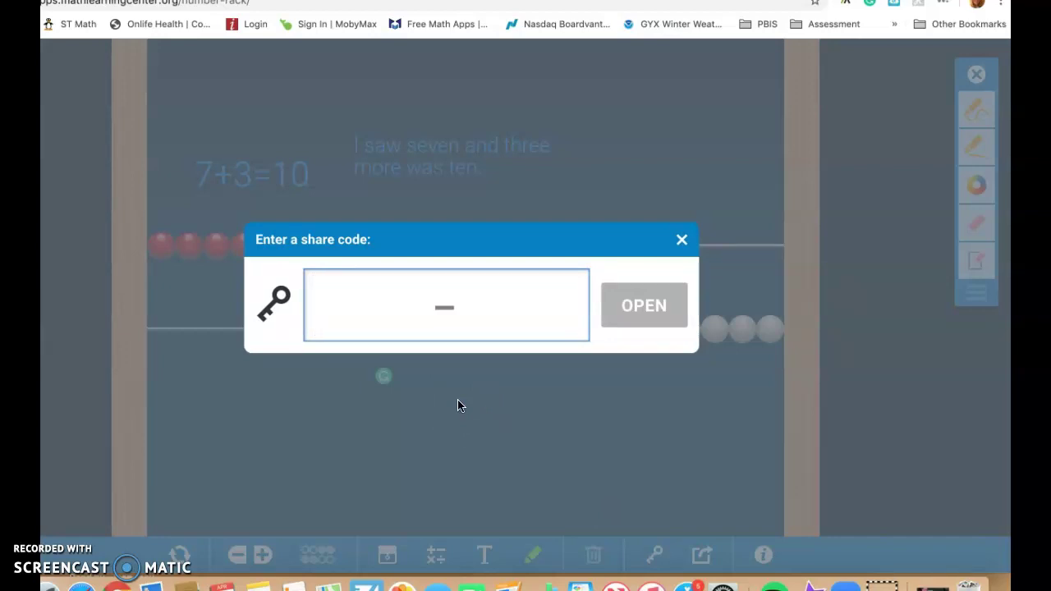
click(681, 241)
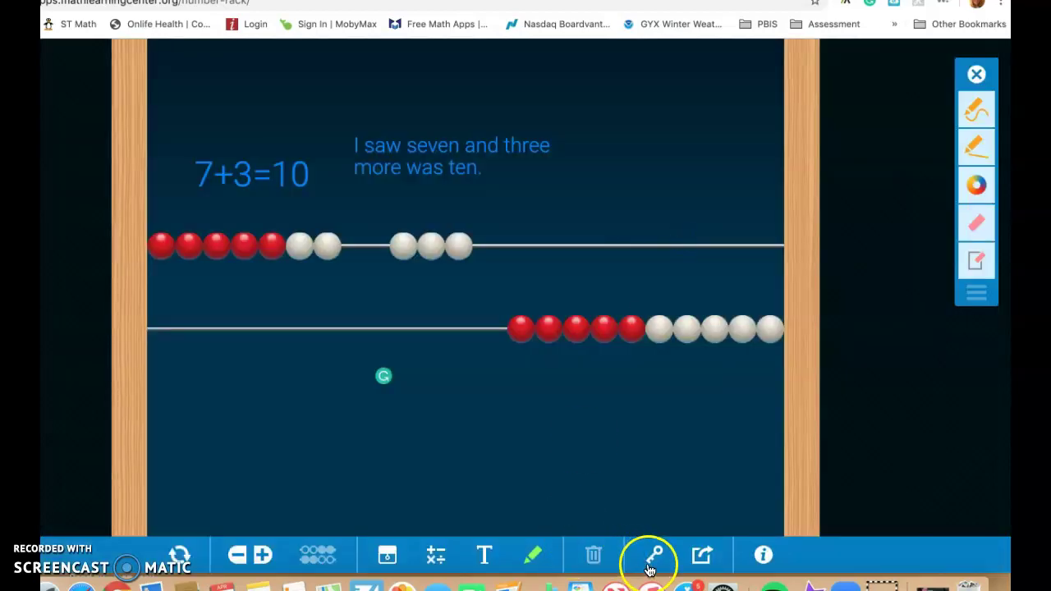
click(702, 558)
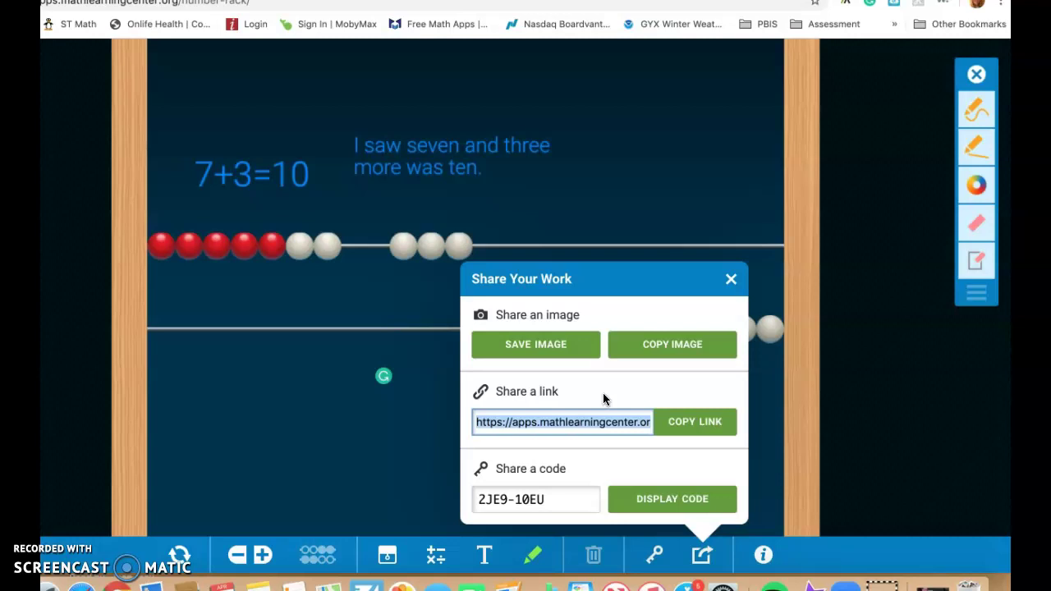
Close the share panel, read through the How To help page, and return to the 7+3=10 rack
click(731, 279)
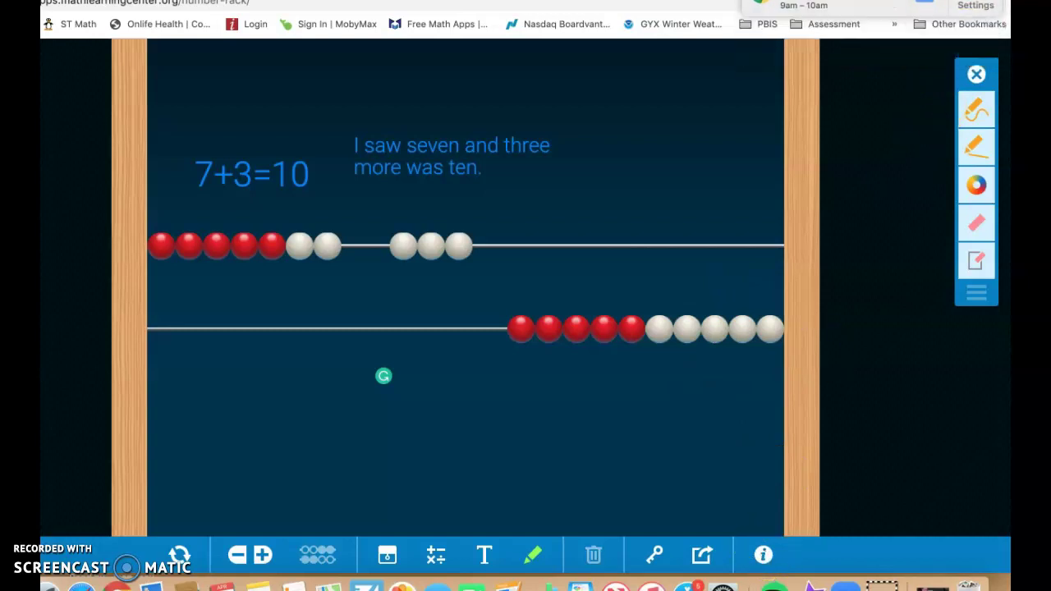
click(766, 557)
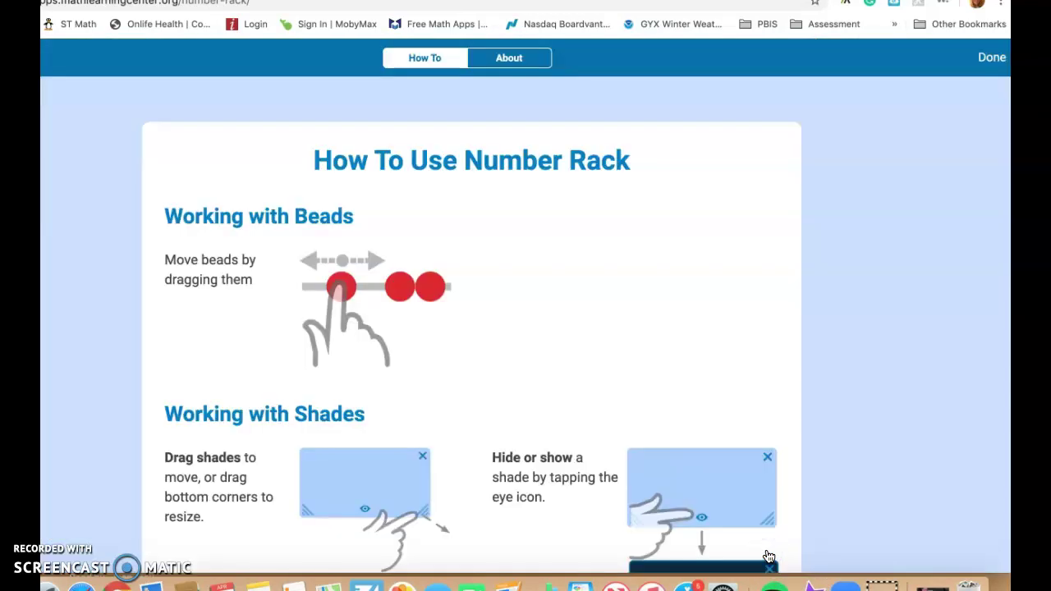
scroll(576, 503, down, 5)
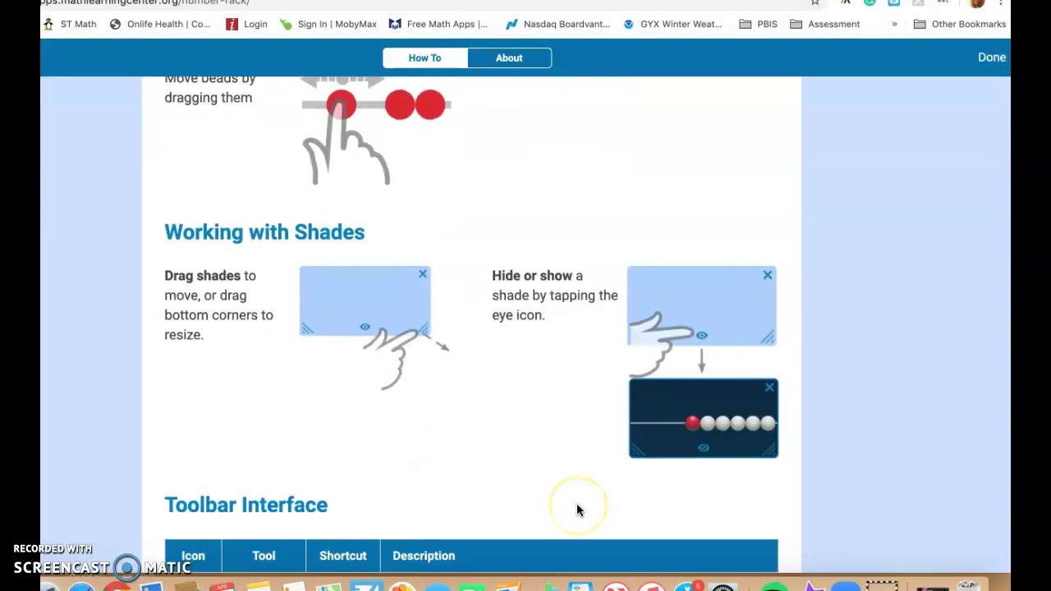
scroll(576, 509, down, 3)
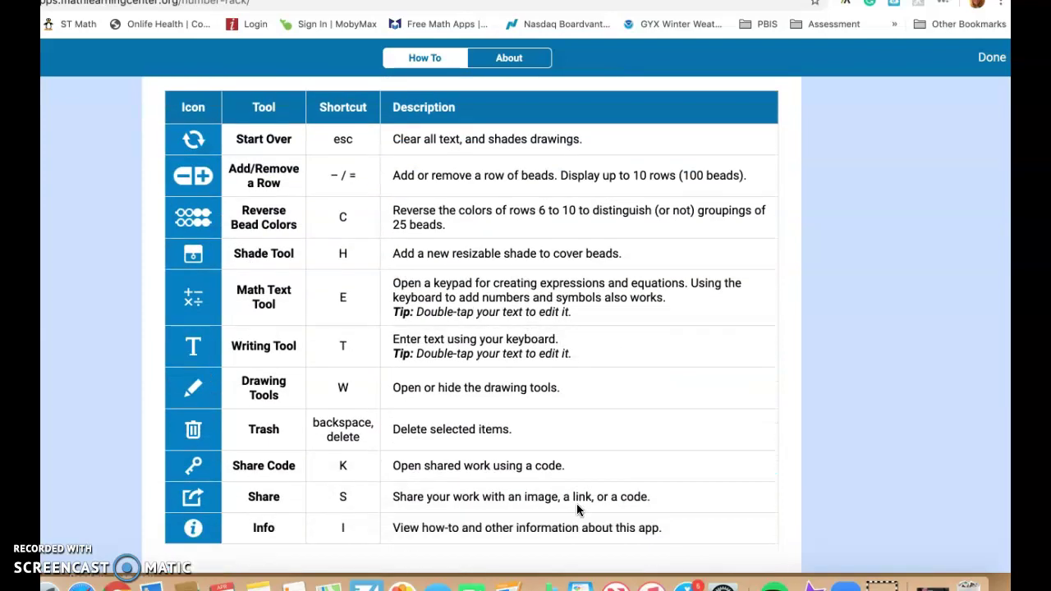
scroll(576, 503, up, 6)
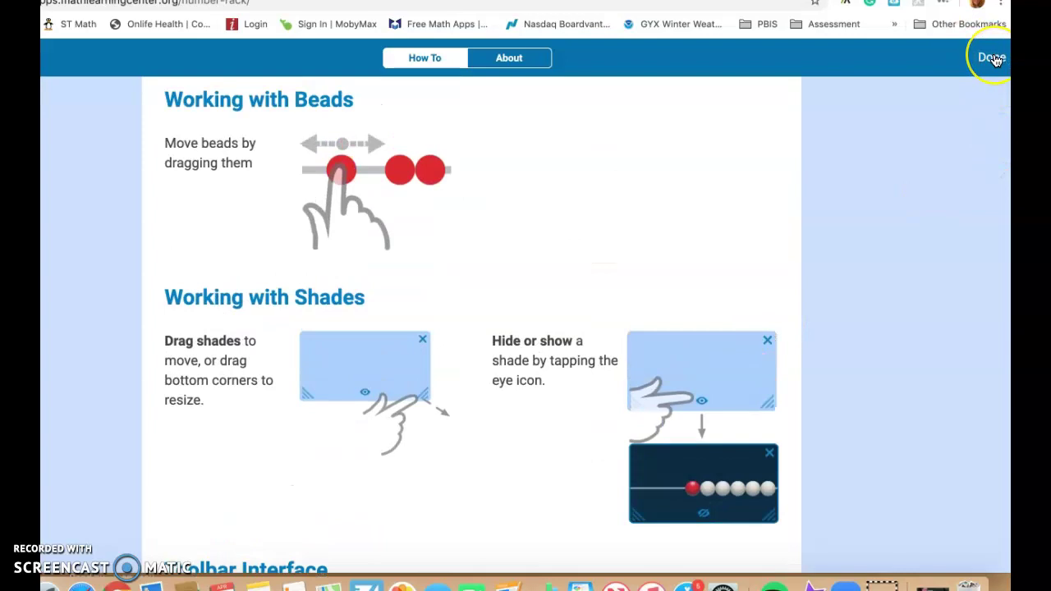
click(992, 57)
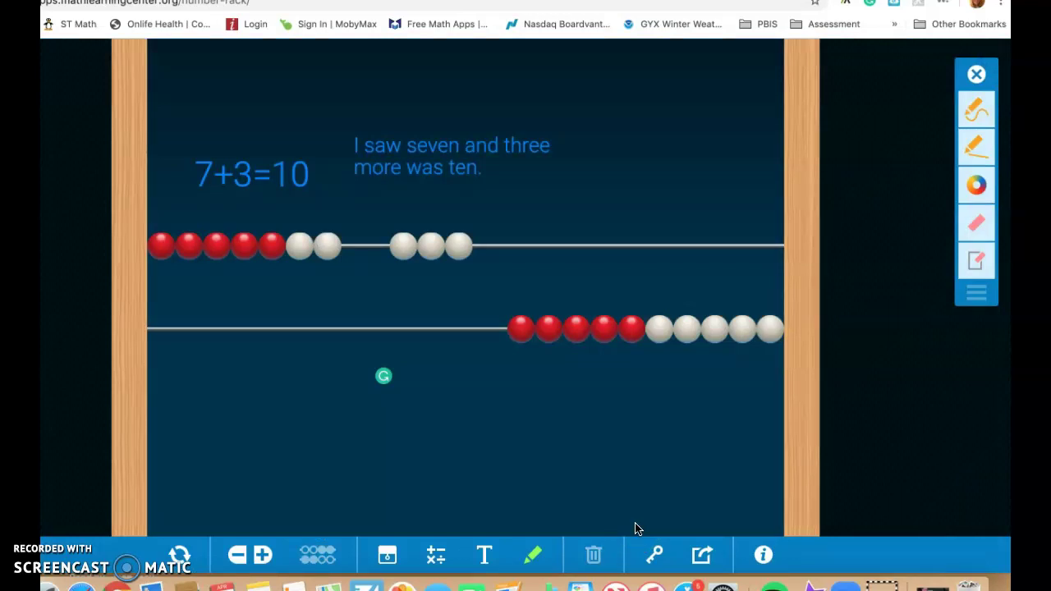
drag(349, 303, 301, 259)
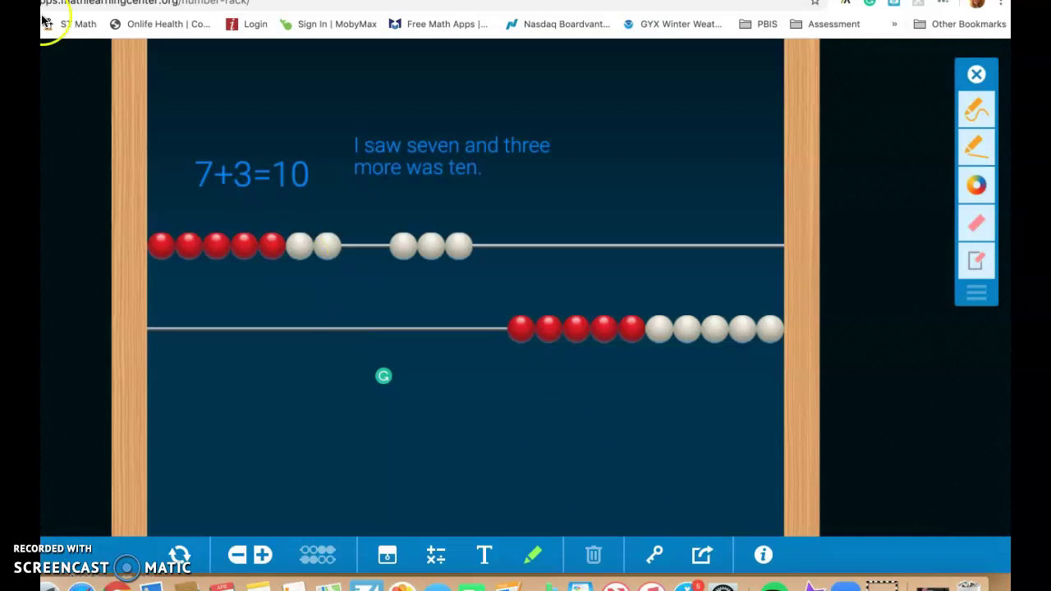